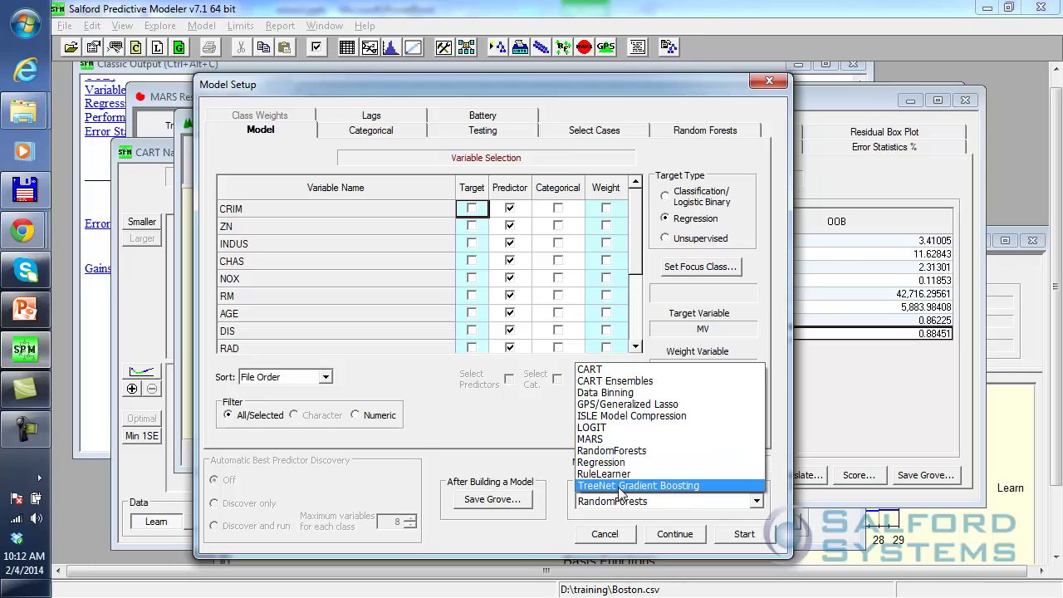
# - Choose TreeNet Gradient Boosting and set testing to a random 0.20 fraction of cases
pyautogui.click(624, 486)
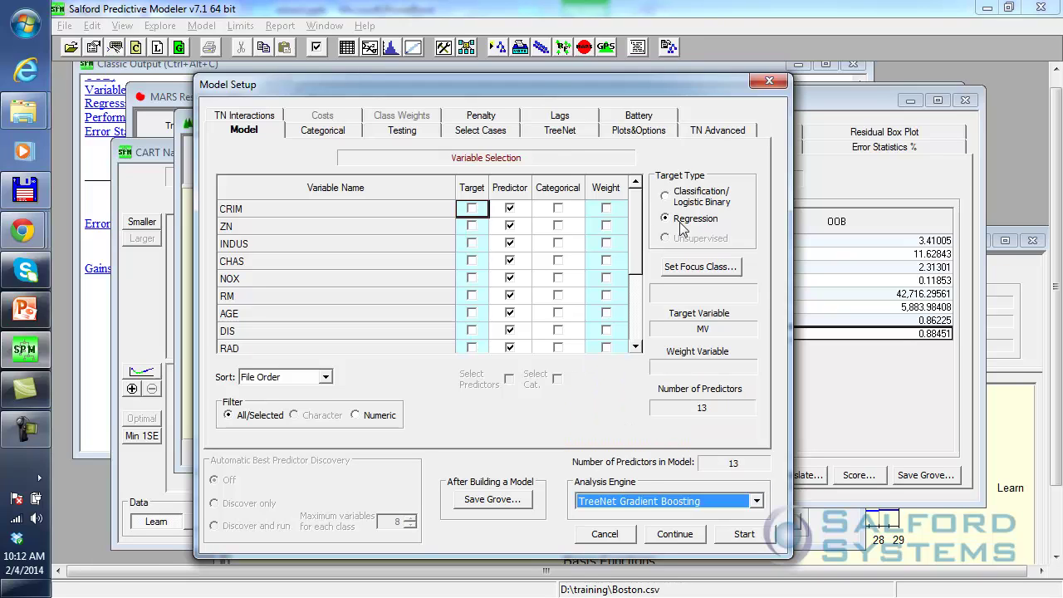
pyautogui.moveTo(644, 233); pyautogui.dragTo(648, 209)
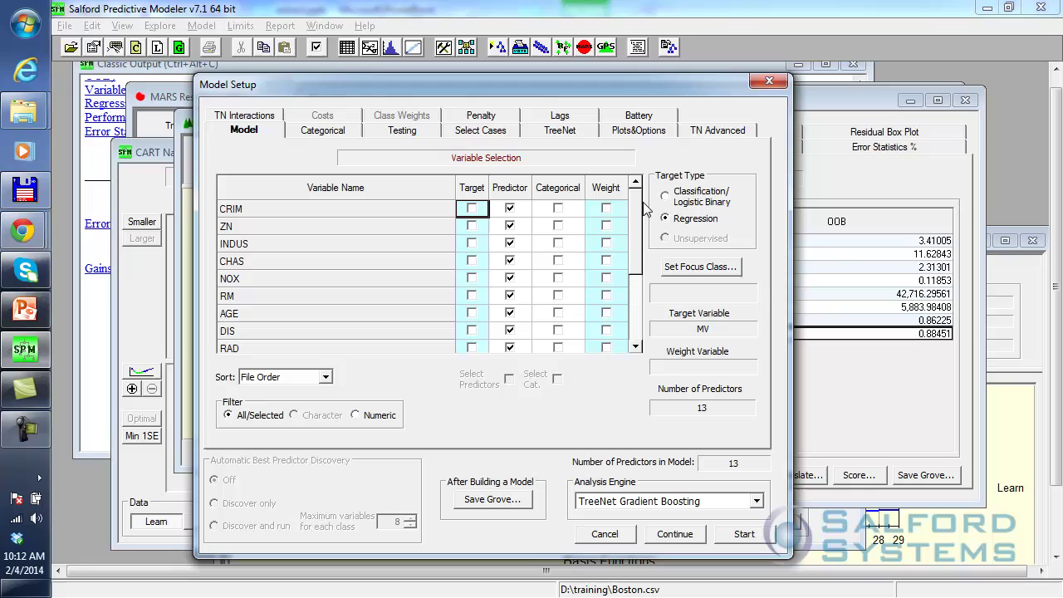
pyautogui.click(403, 130)
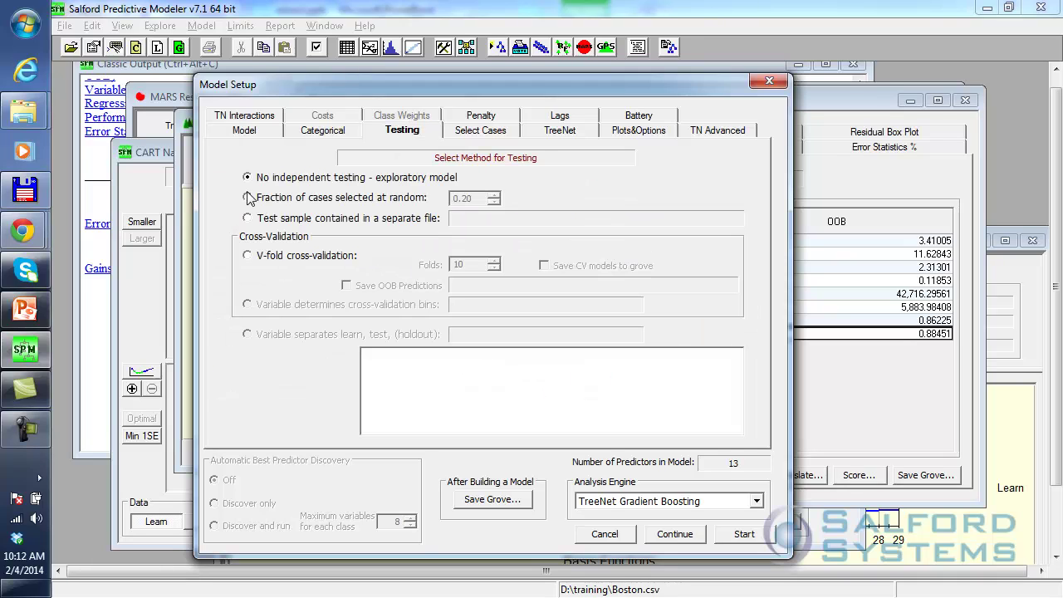
pyautogui.click(247, 198)
pyautogui.click(482, 200)
pyautogui.click(560, 131)
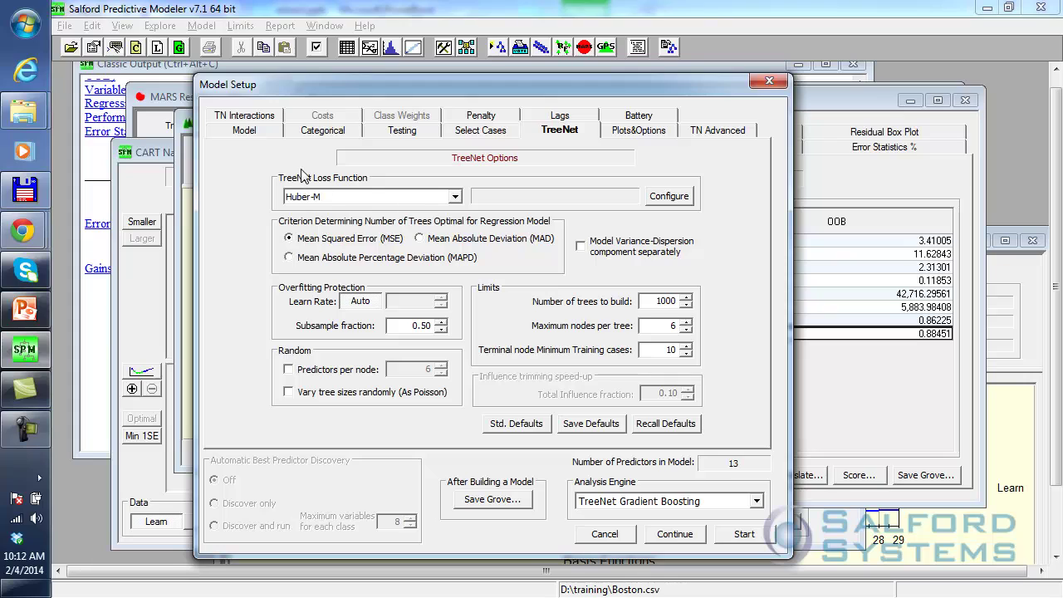
# - Use Least squares (LS) loss, 200 trees and 5 maximum nodes per tree, then start the run
pyautogui.click(455, 197)
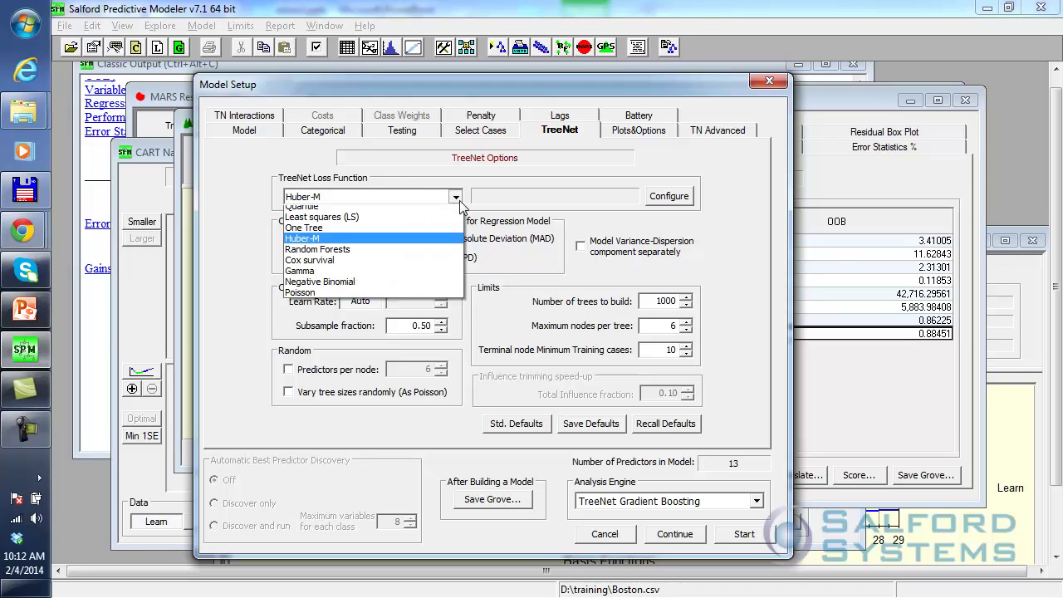
pyautogui.click(331, 235)
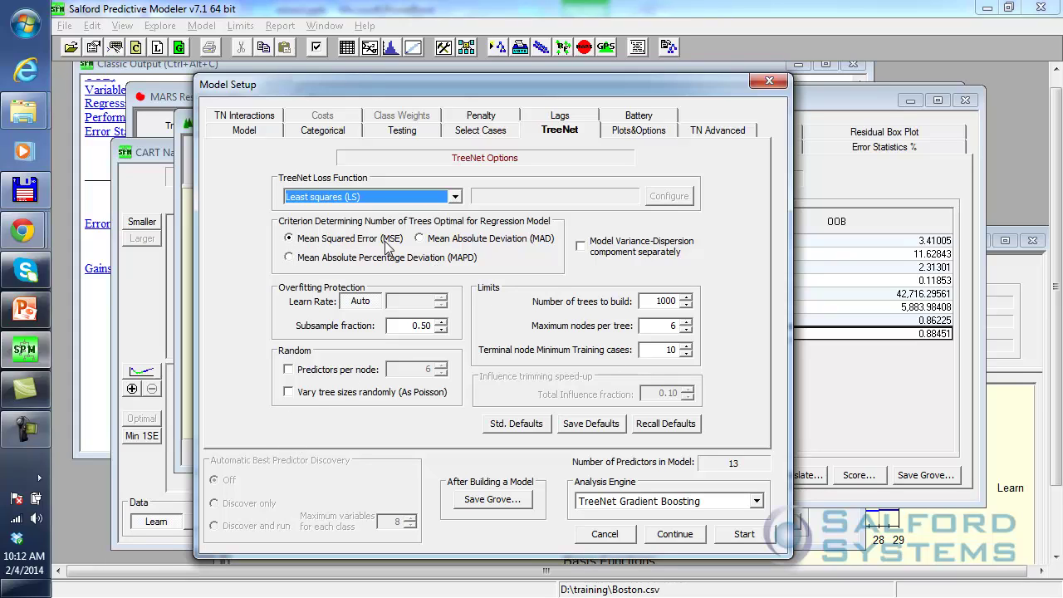
pyautogui.doubleClick(665, 300)
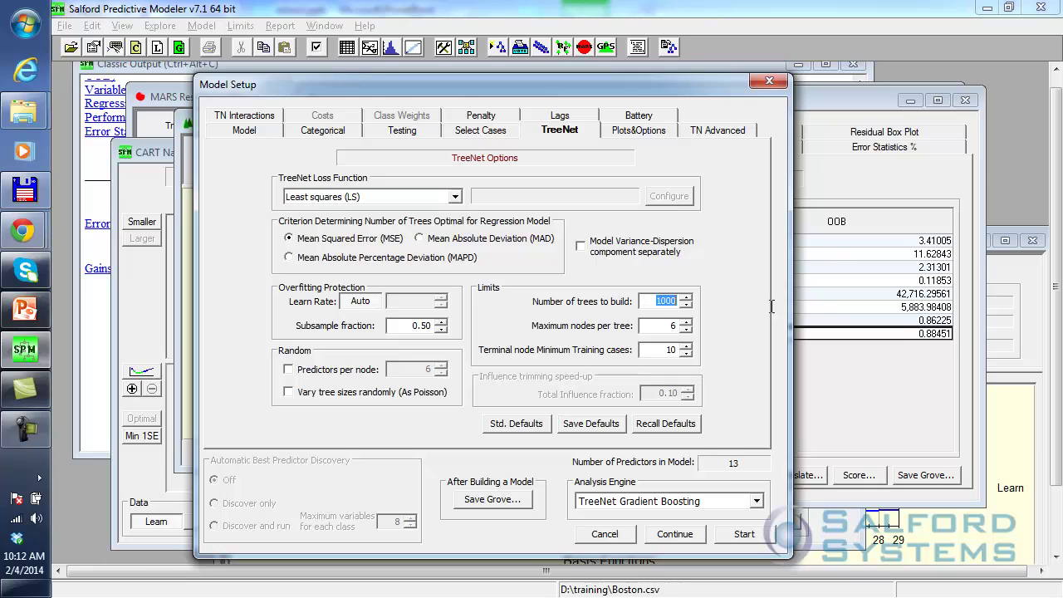
pyautogui.write('2')
pyautogui.click(403, 325)
pyautogui.click(670, 326)
pyautogui.press('BackSpace')
pyautogui.write('5')
pyautogui.click(745, 536)
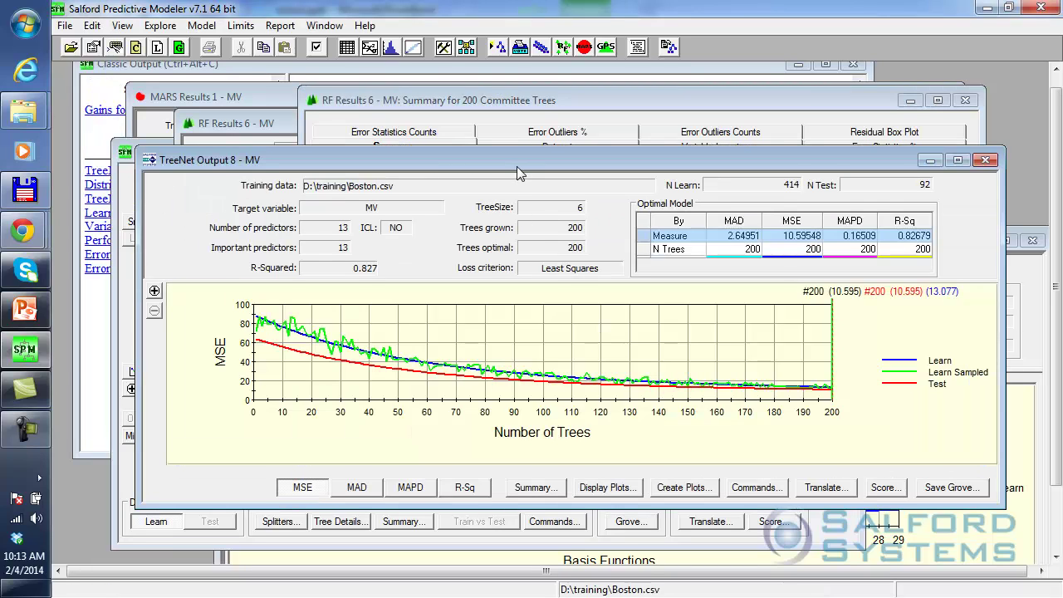
# - Position the TreeNet Output 8 window showing test MSE 10.595 and R-squared 0.827
pyautogui.moveTo(517, 166); pyautogui.dragTo(513, 128)
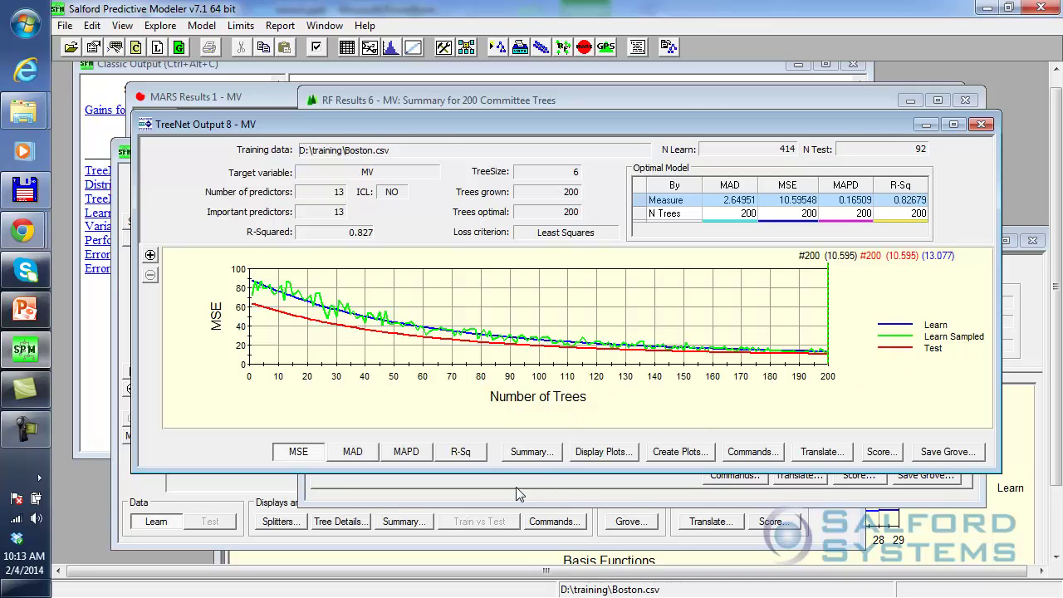
pyautogui.moveTo(456, 126); pyautogui.dragTo(438, 160)
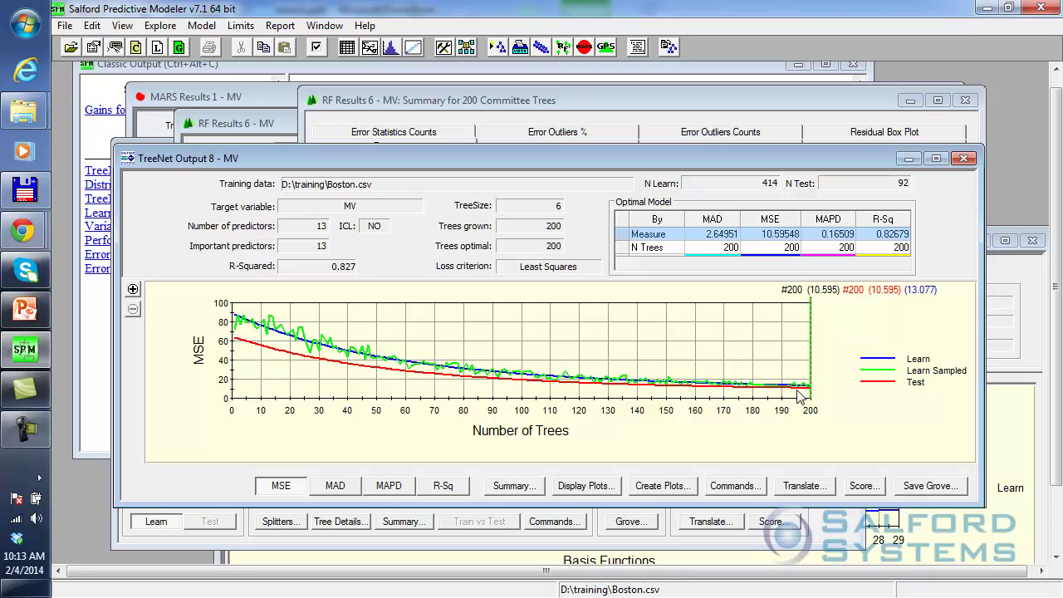
# - Open the error Summary, check the test R^2 of 0.82679, and close it
pyautogui.click(514, 487)
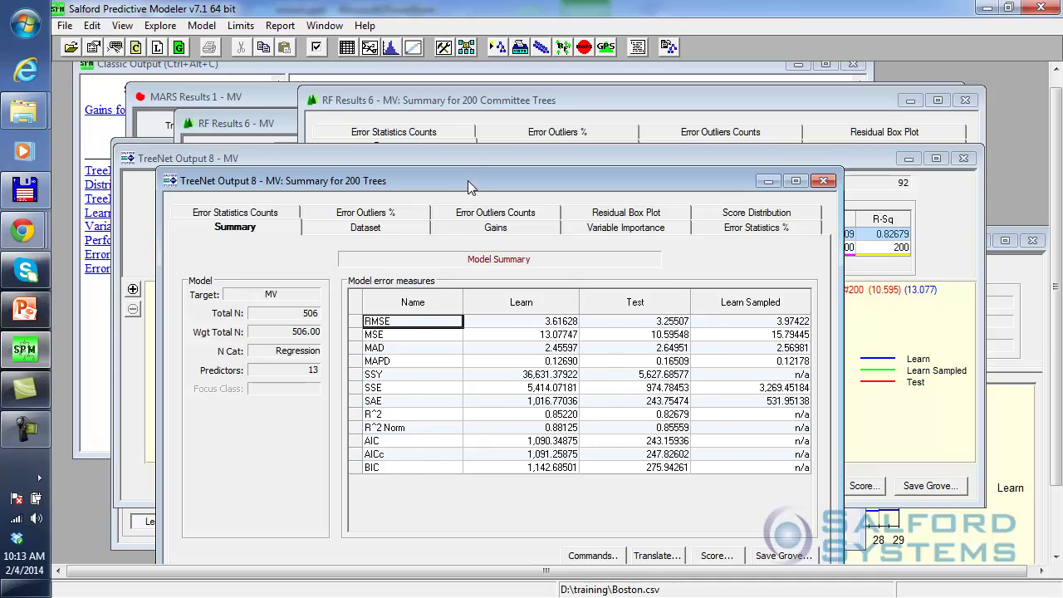
pyautogui.moveTo(468, 180); pyautogui.dragTo(517, 137)
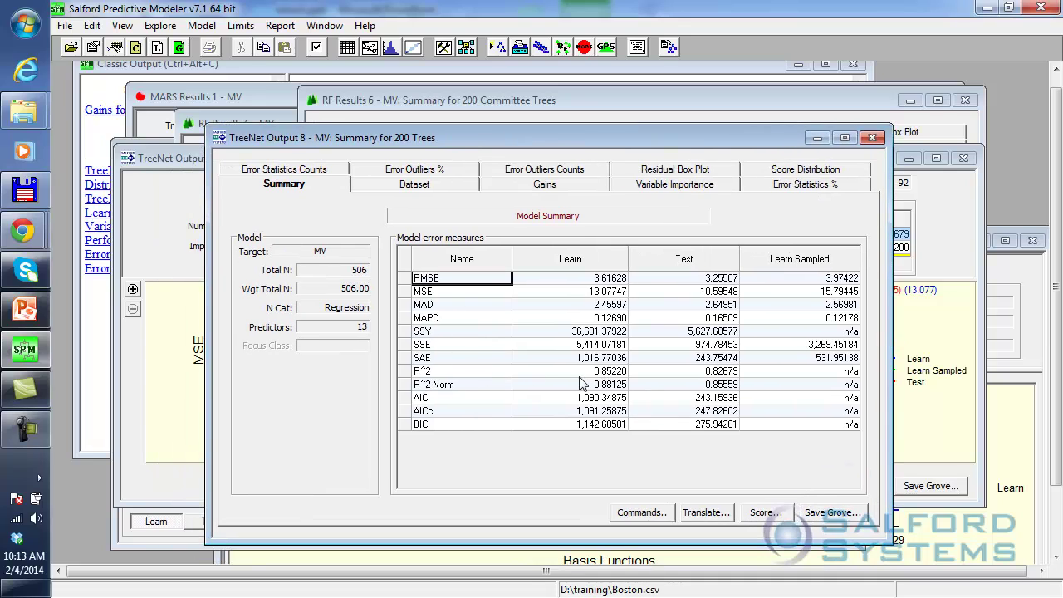
pyautogui.click(447, 375)
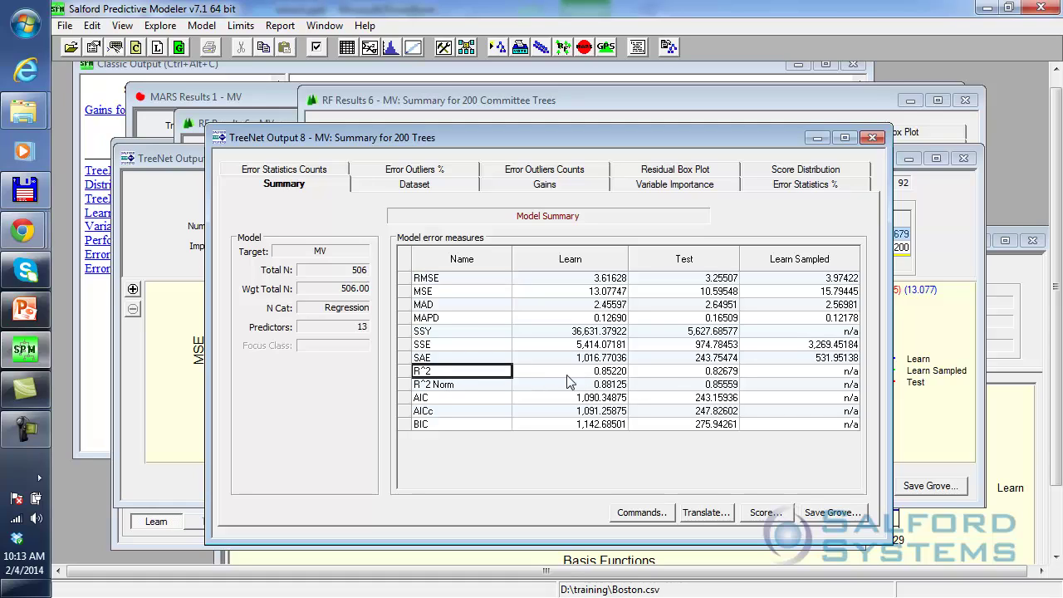
pyautogui.click(720, 374)
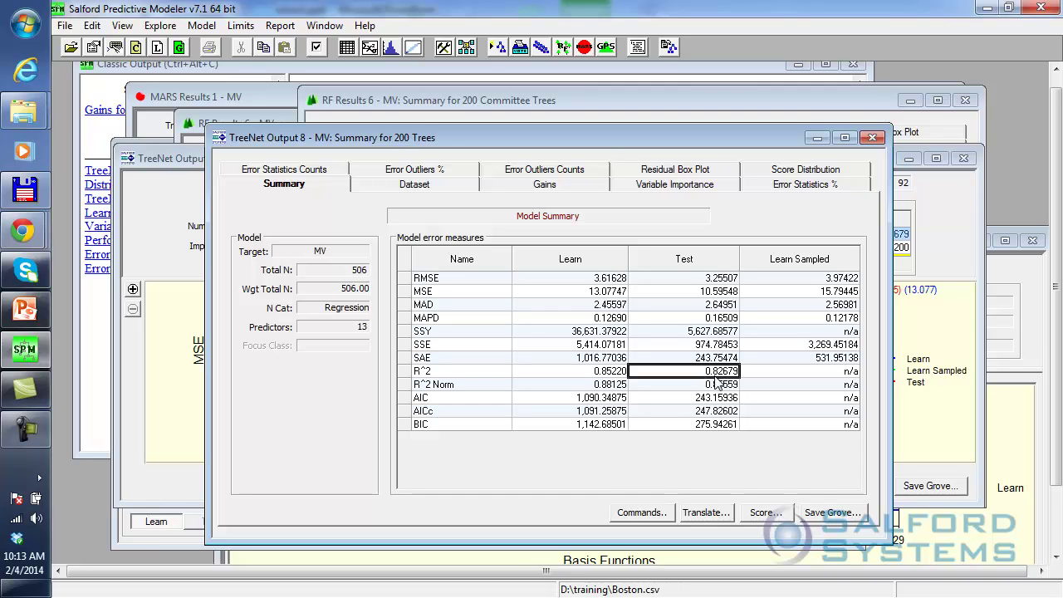
pyautogui.moveTo(602, 141); pyautogui.dragTo(513, 155)
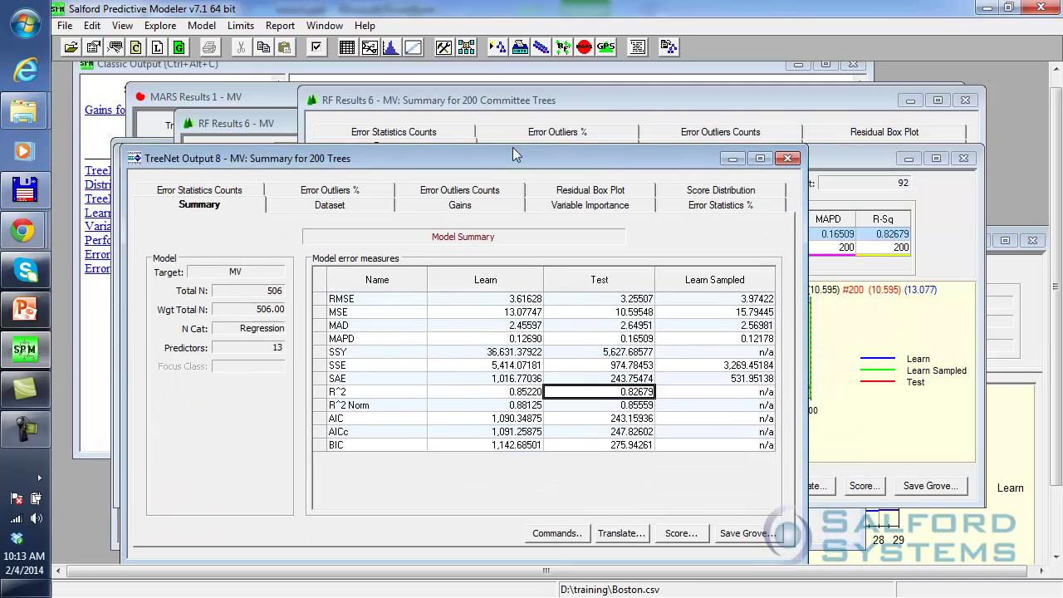
pyautogui.click(787, 157)
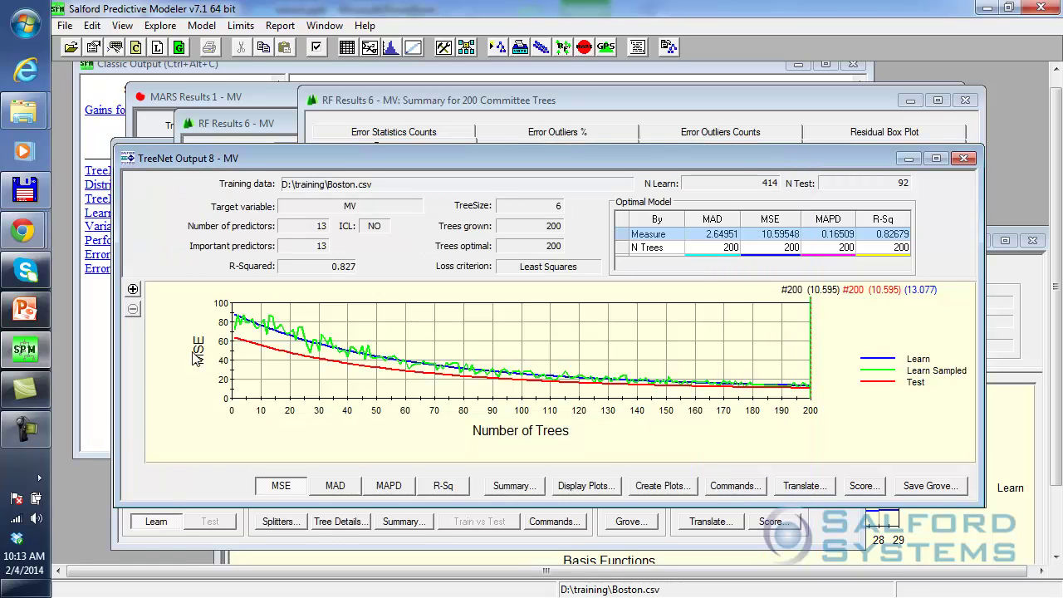
# - In TreeNet options, turn off Auto learn rate, enter 0.1, and rerun the model
pyautogui.click(466, 47)
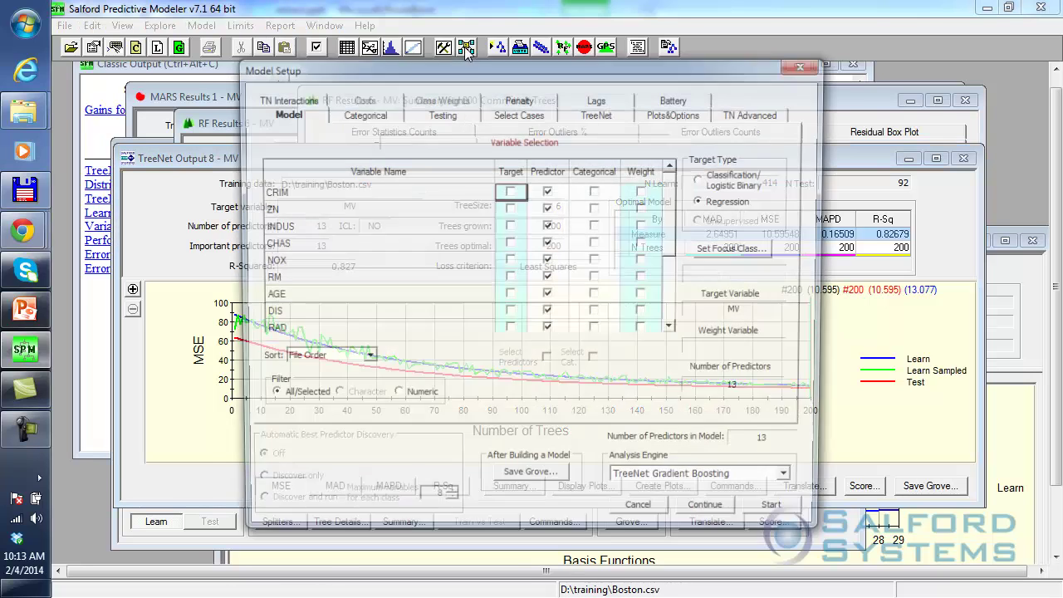
pyautogui.click(597, 114)
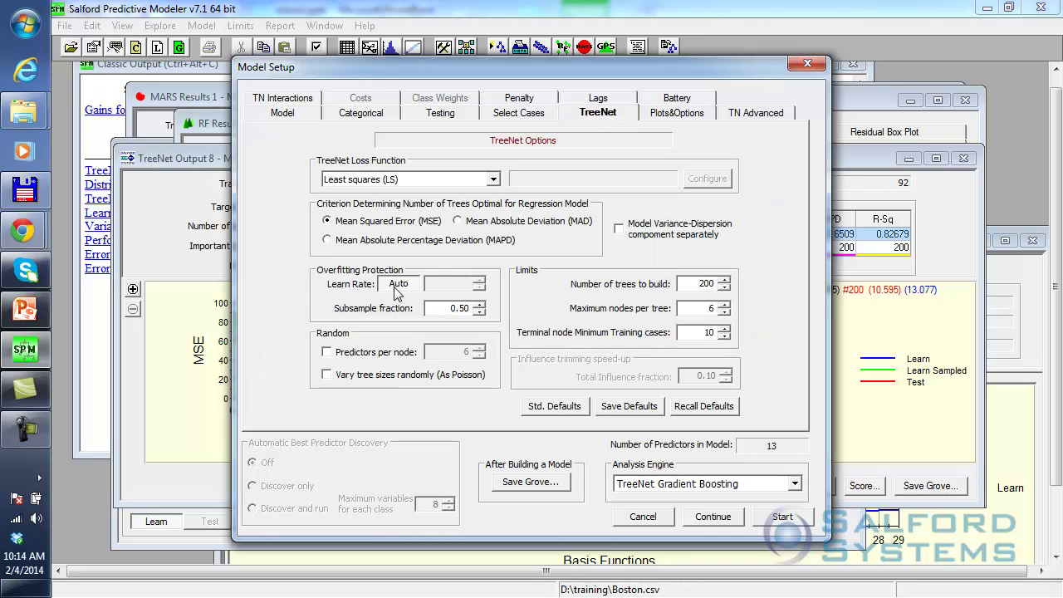
pyautogui.click(397, 285)
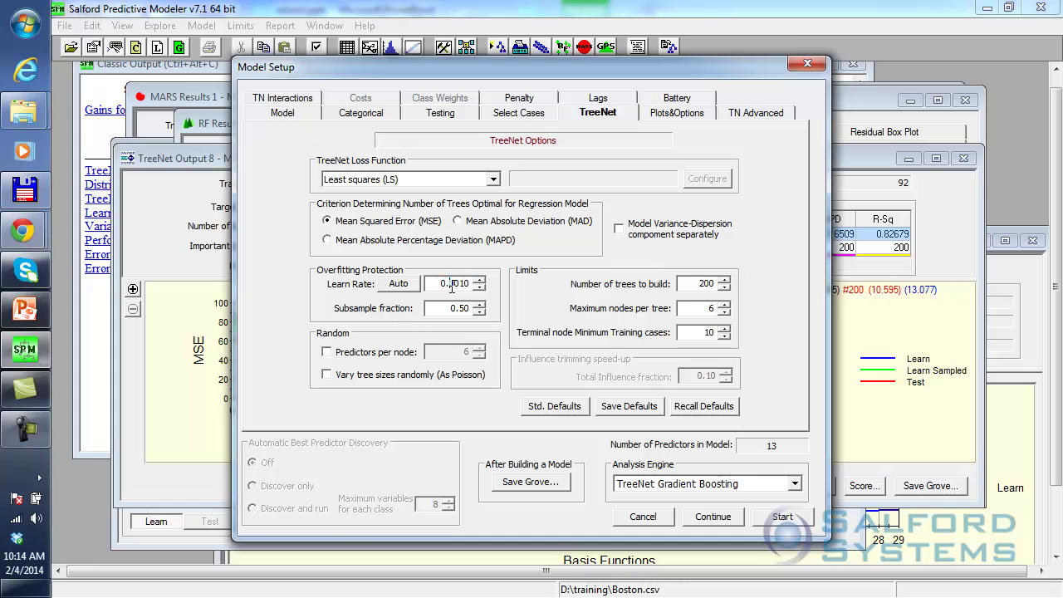
pyautogui.doubleClick(453, 286)
pyautogui.doubleClick(451, 286)
pyautogui.click(455, 286)
pyautogui.doubleClick(457, 286)
pyautogui.click(459, 284)
pyautogui.doubleClick(460, 285)
pyautogui.moveTo(453, 286); pyautogui.dragTo(466, 288)
pyautogui.write('1')
pyautogui.click(781, 517)
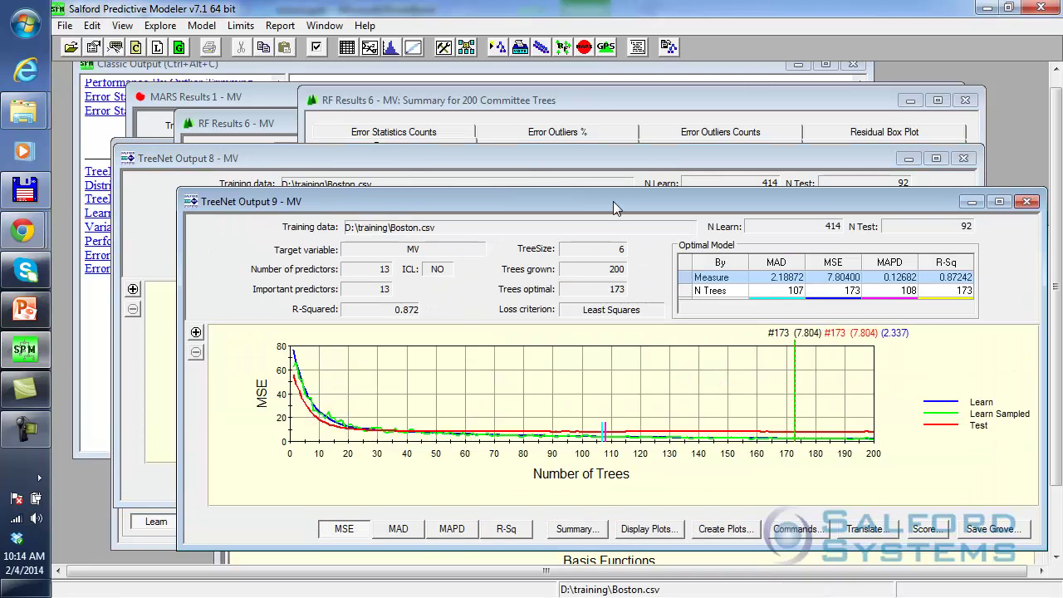
# - Arrange the TreeNet Output 9 window showing test MSE 7.804 at 173 trees
pyautogui.moveTo(613, 201); pyautogui.dragTo(575, 104)
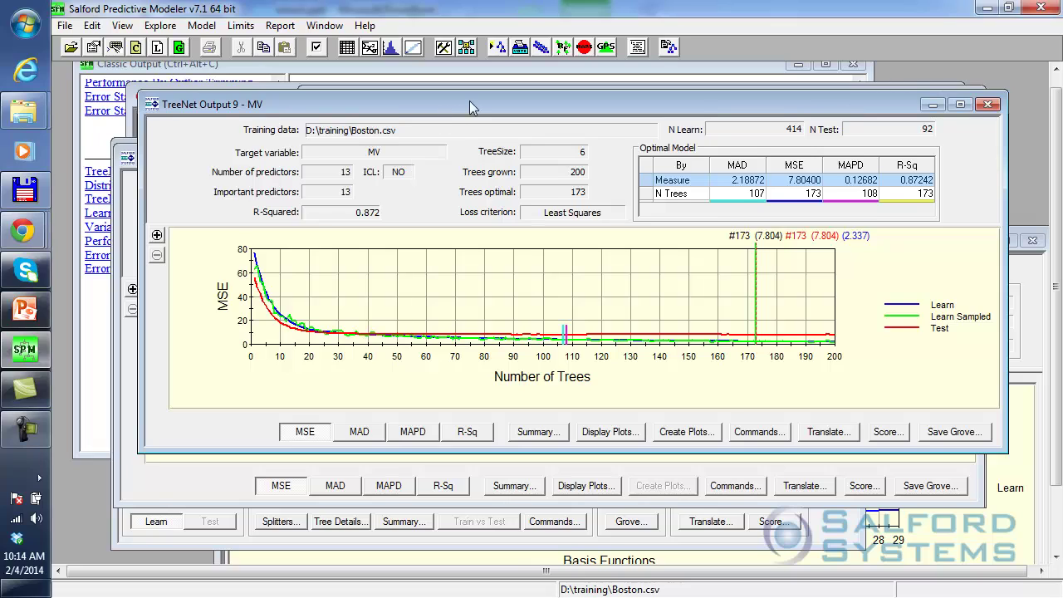
pyautogui.moveTo(469, 101); pyautogui.dragTo(433, 96)
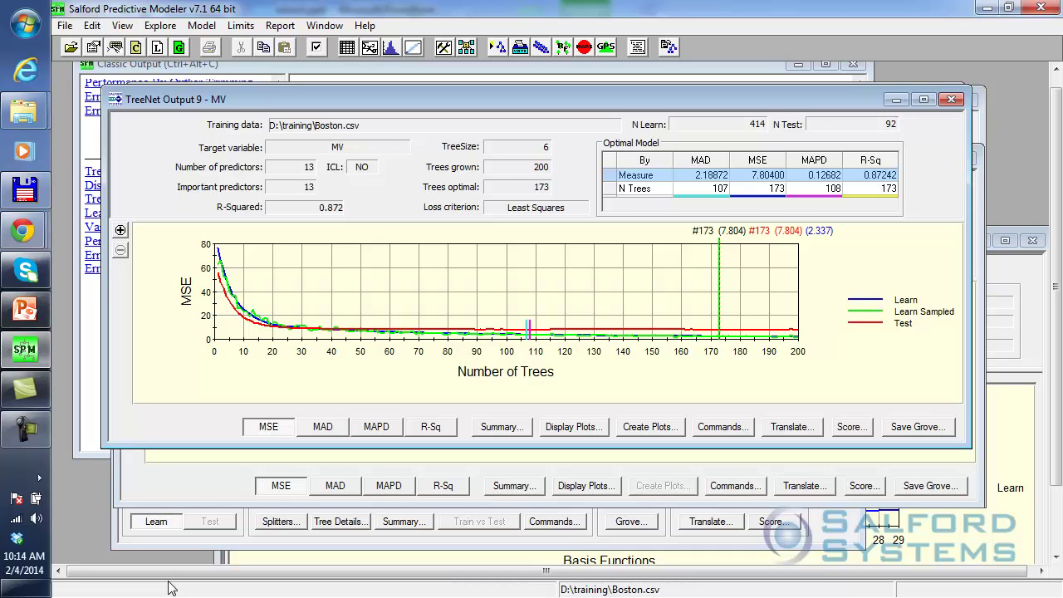
pyautogui.moveTo(507, 98); pyautogui.dragTo(527, 129)
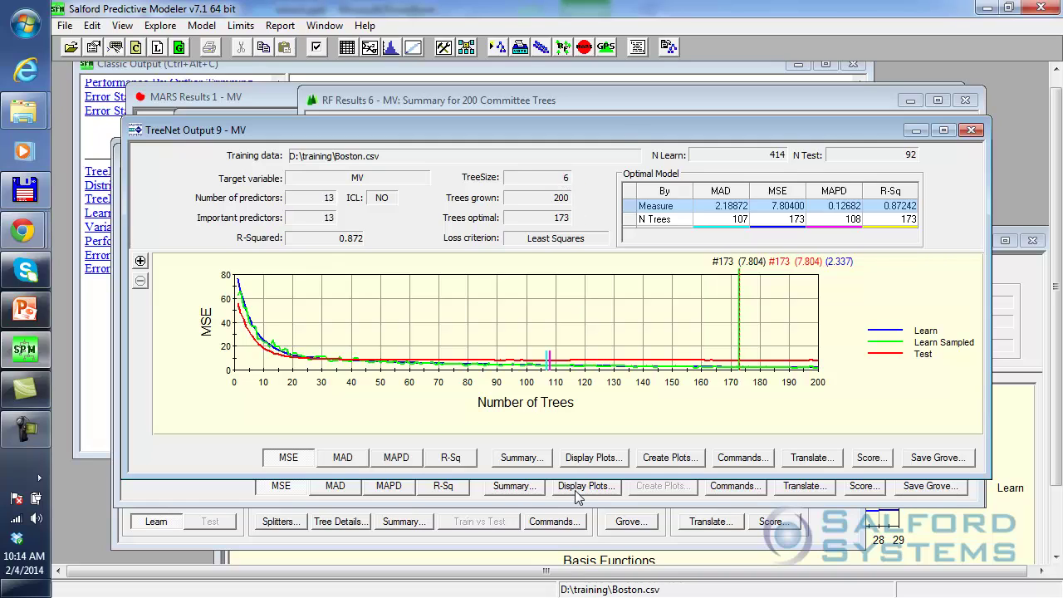
# - In the 173-tree Summary, view Variable Importance and Residual Box Plot, then close it
pyautogui.click(519, 459)
pyautogui.moveTo(508, 226); pyautogui.dragTo(473, 141)
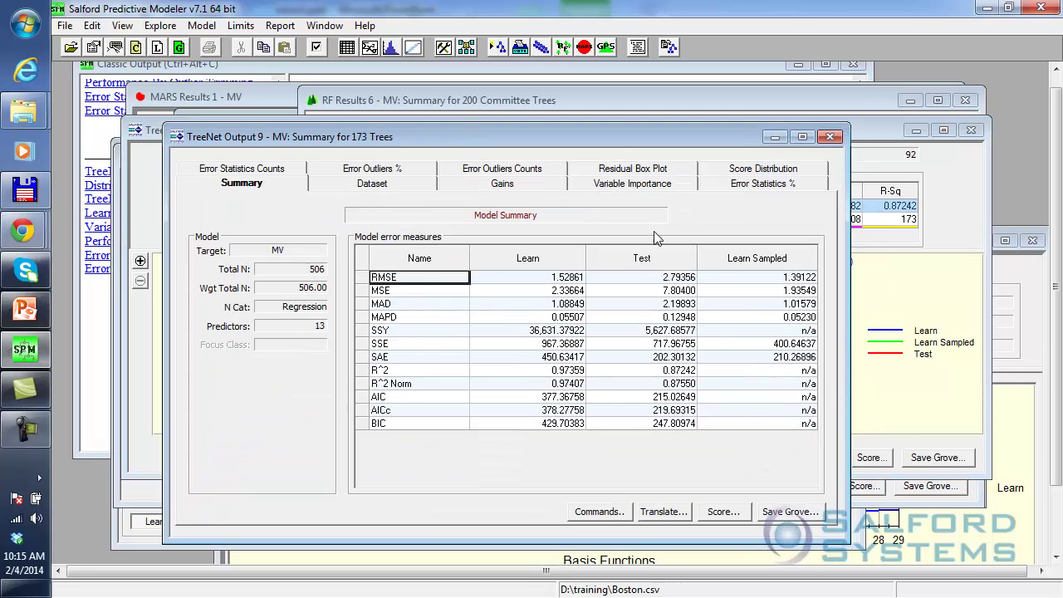
pyautogui.click(632, 183)
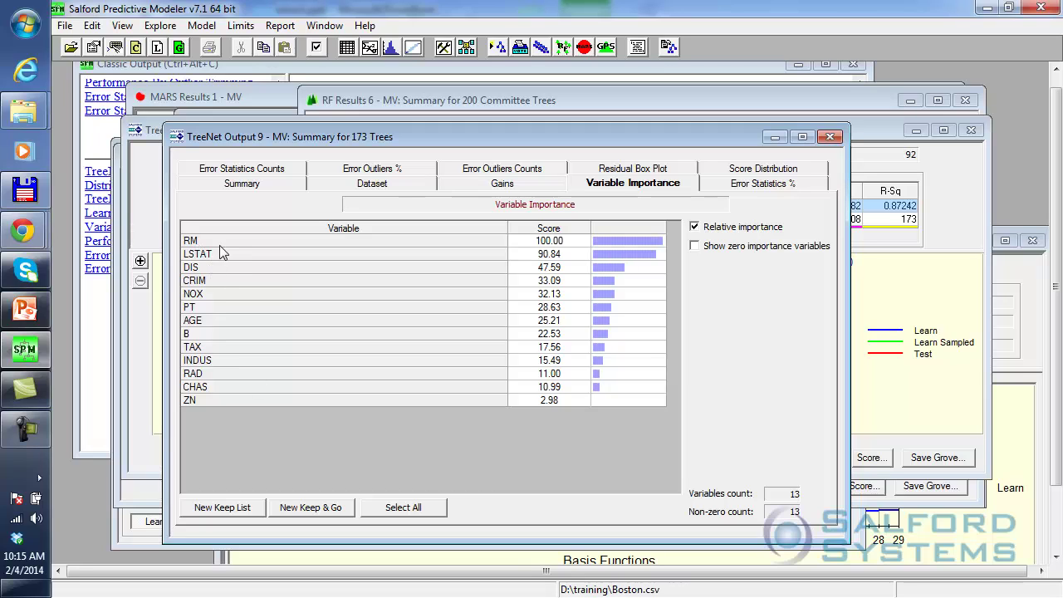
pyautogui.moveTo(220, 253); pyautogui.dragTo(231, 296)
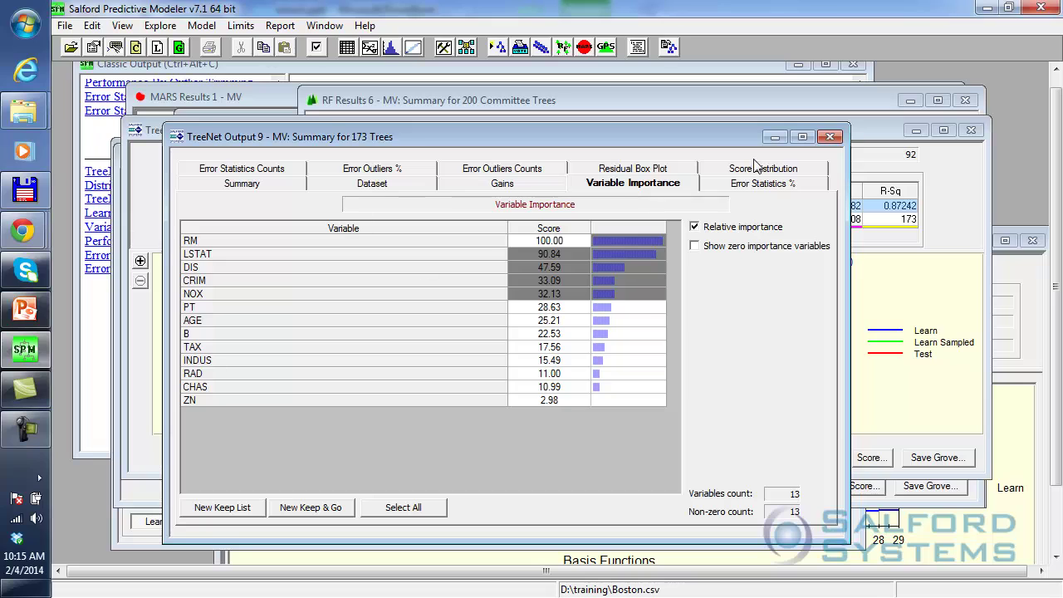
pyautogui.click(603, 171)
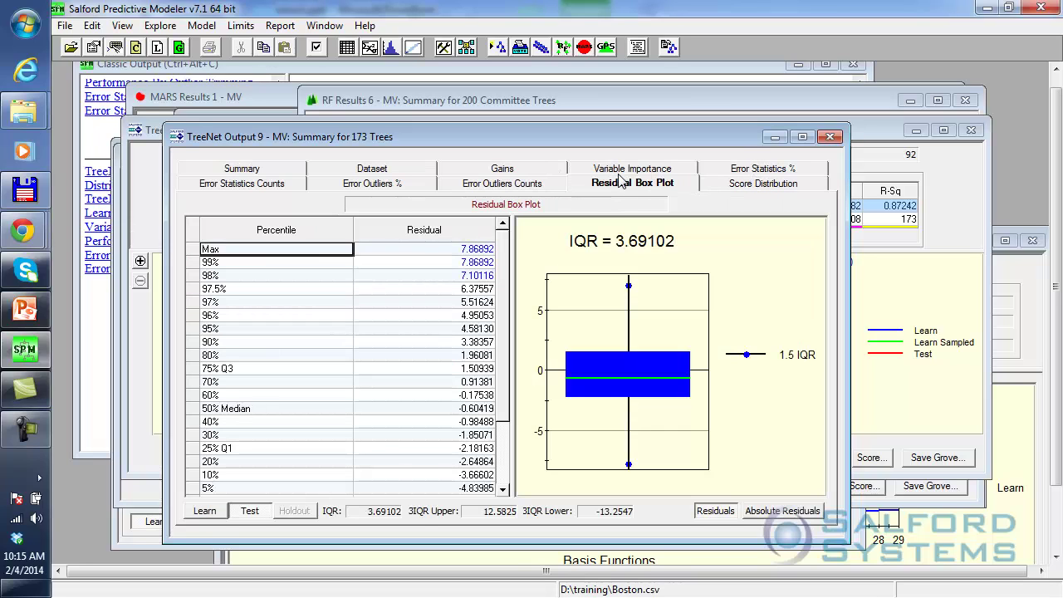
pyautogui.click(223, 173)
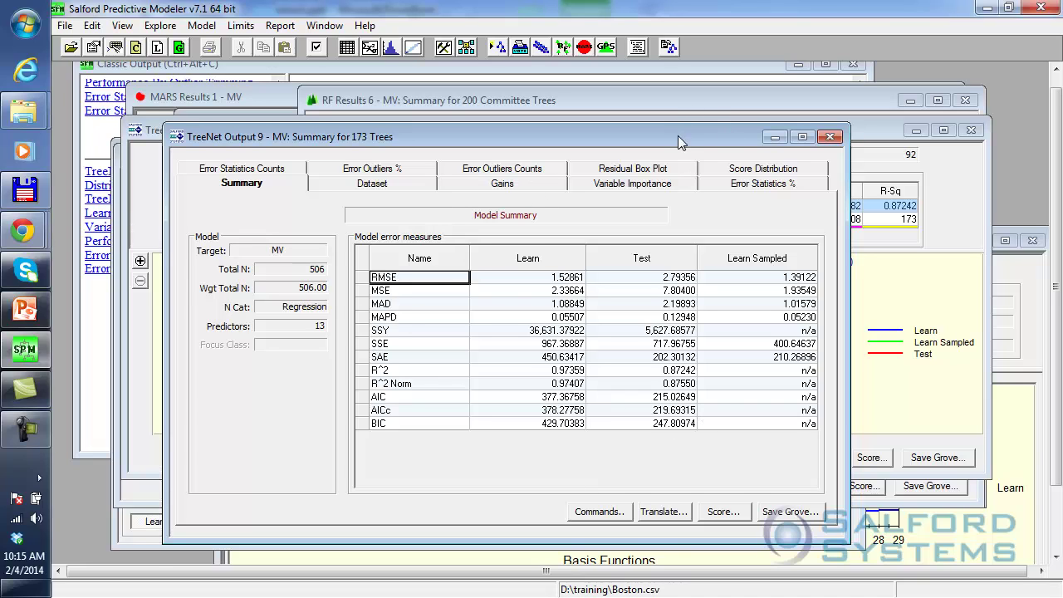
pyautogui.moveTo(678, 135); pyautogui.dragTo(631, 238)
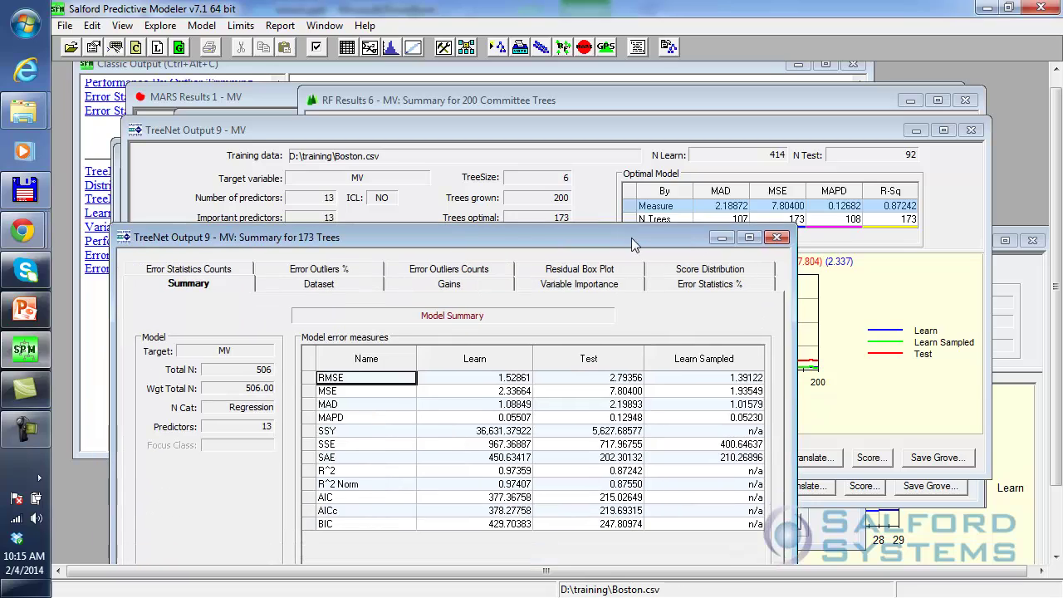
pyautogui.click(788, 233)
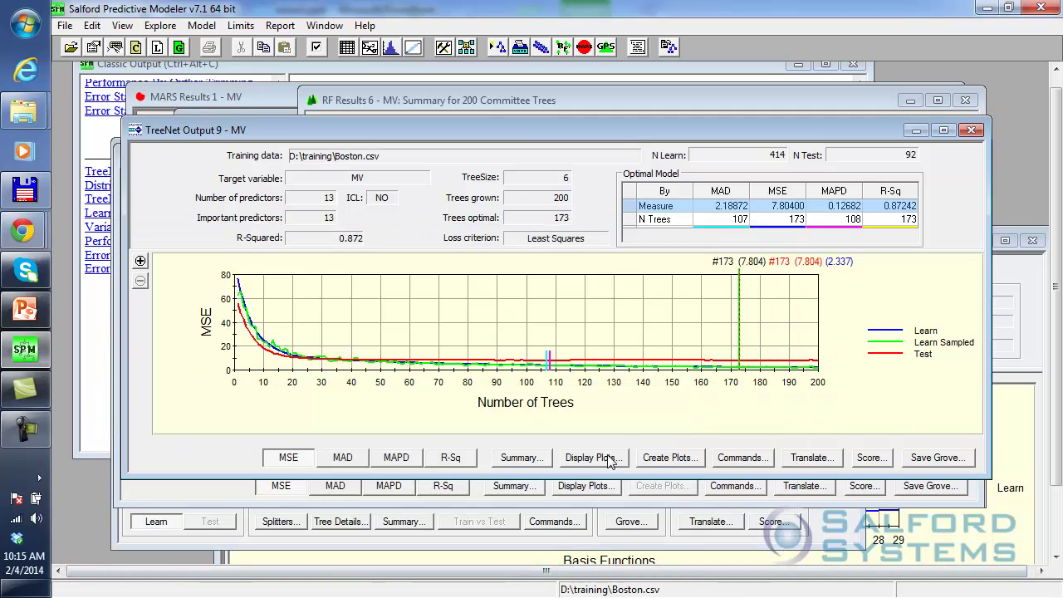
# - Select RM in Create Plots, cancel it, and open the Display Plots list for MV
pyautogui.click(668, 458)
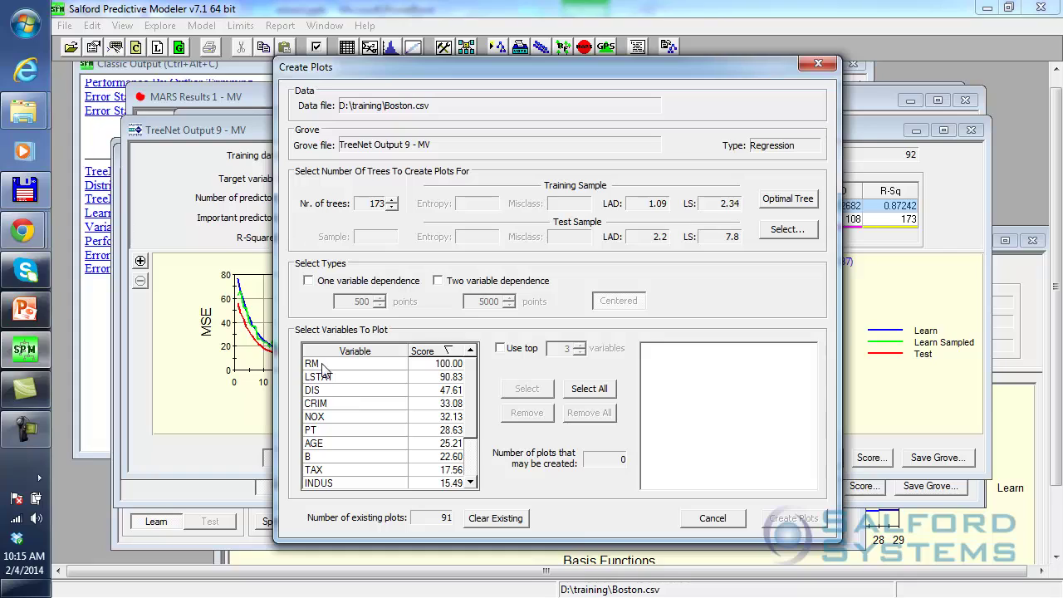
pyautogui.click(323, 366)
pyautogui.scroll(-2, 321, 460)
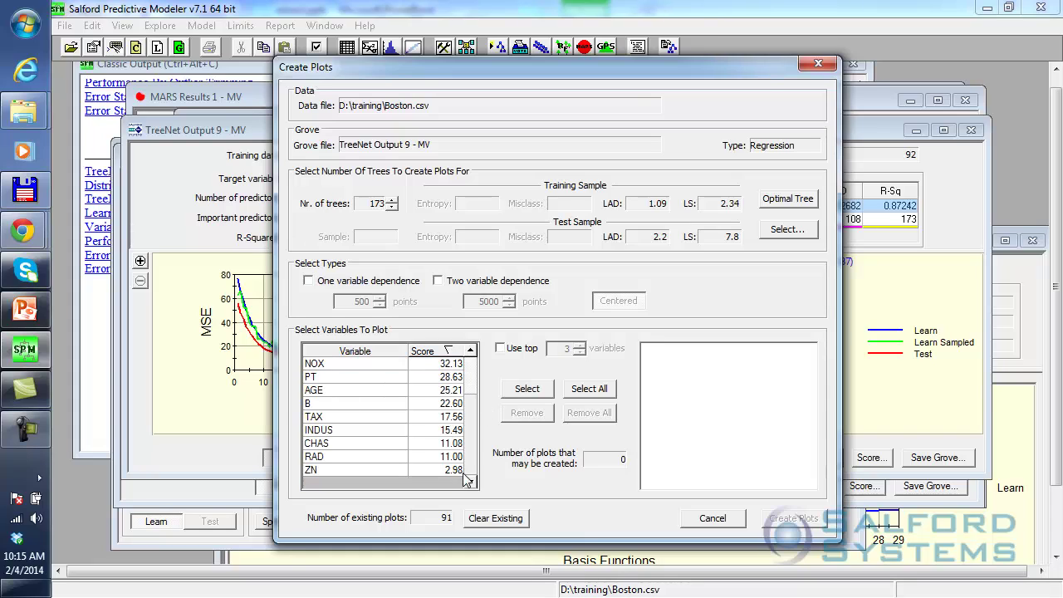
pyautogui.scroll(2, 320, 459)
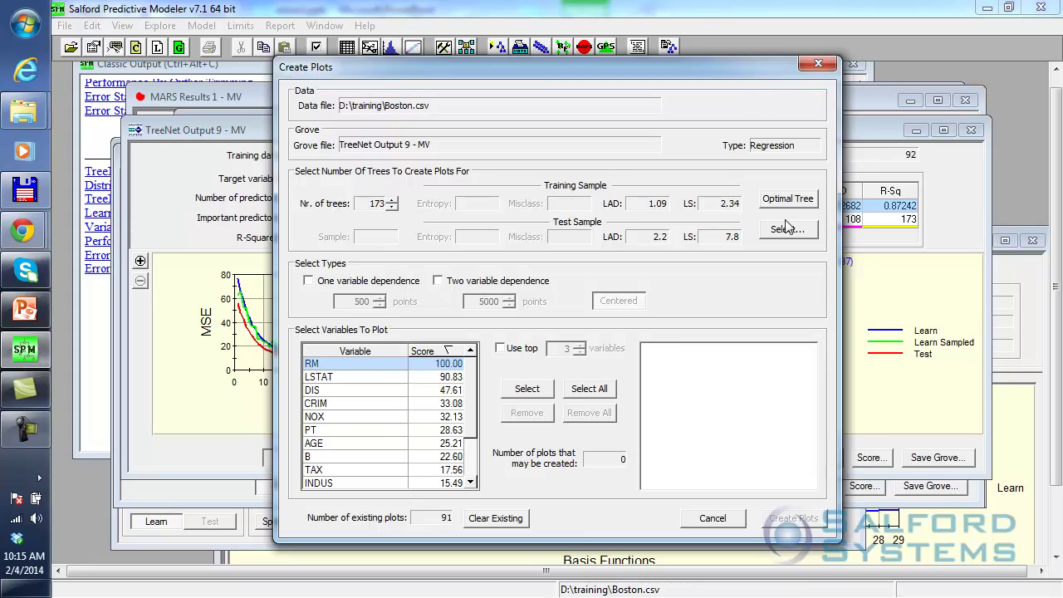
pyautogui.click(819, 64)
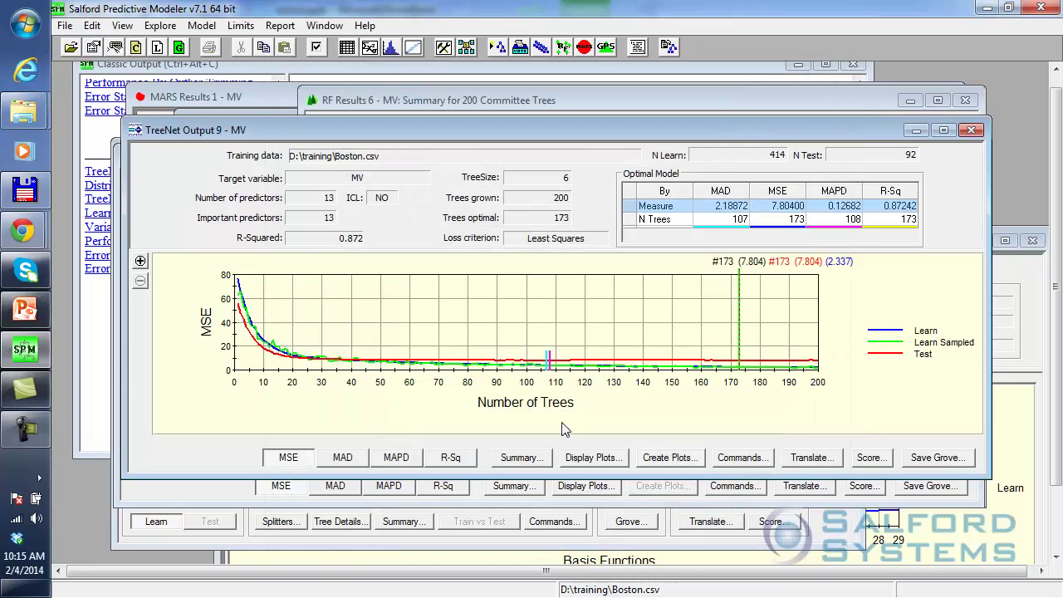
pyautogui.click(594, 458)
# - Expand One Variable Dependence to Trees = 173 (Optimal) and show all plots
pyautogui.click(238, 264)
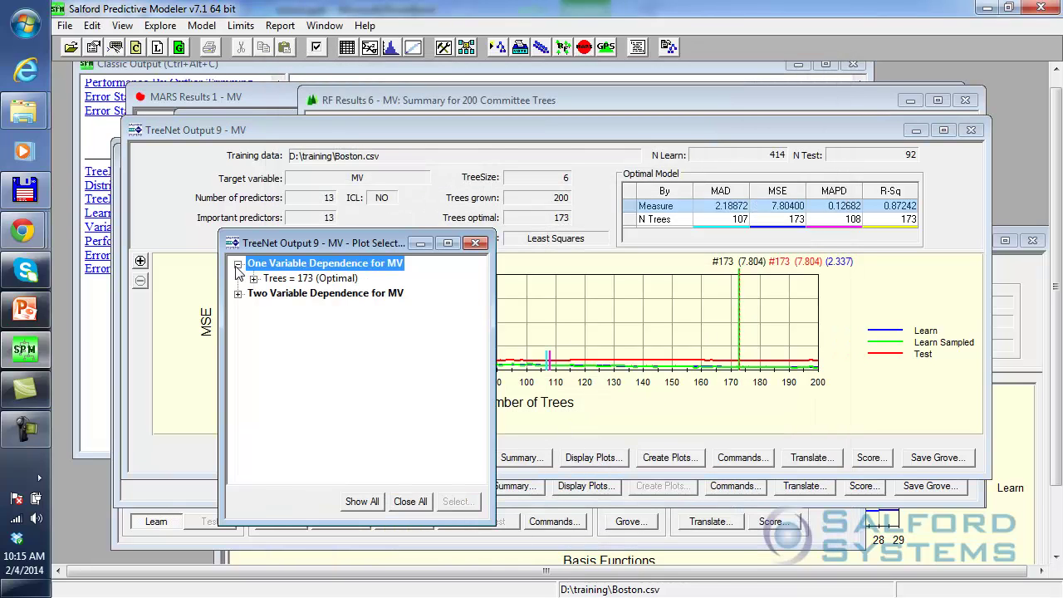
pyautogui.click(254, 278)
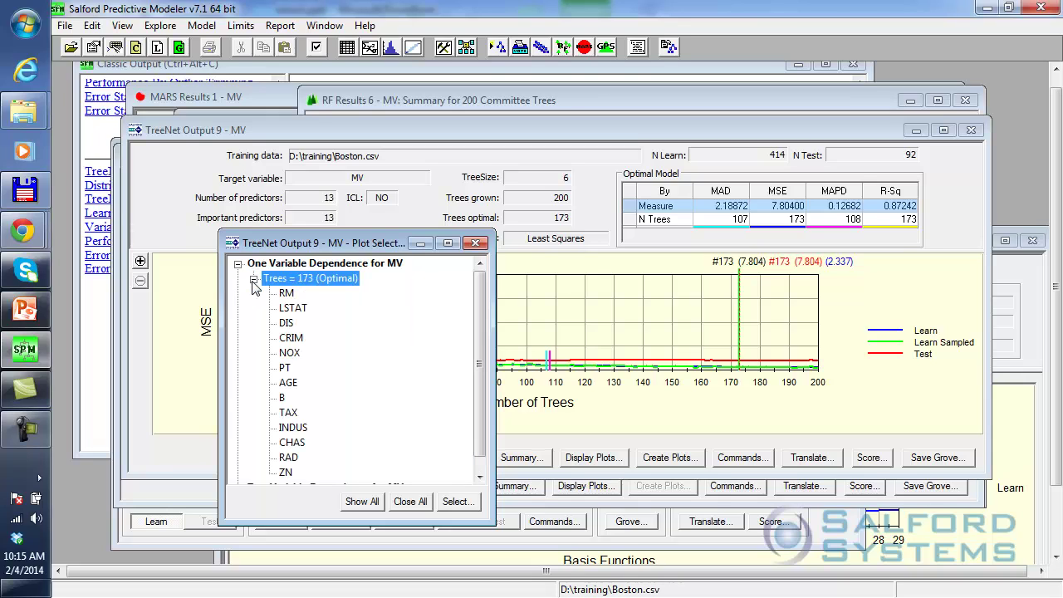
pyautogui.scroll(-1, 473, 317)
pyautogui.scroll(1, 474, 317)
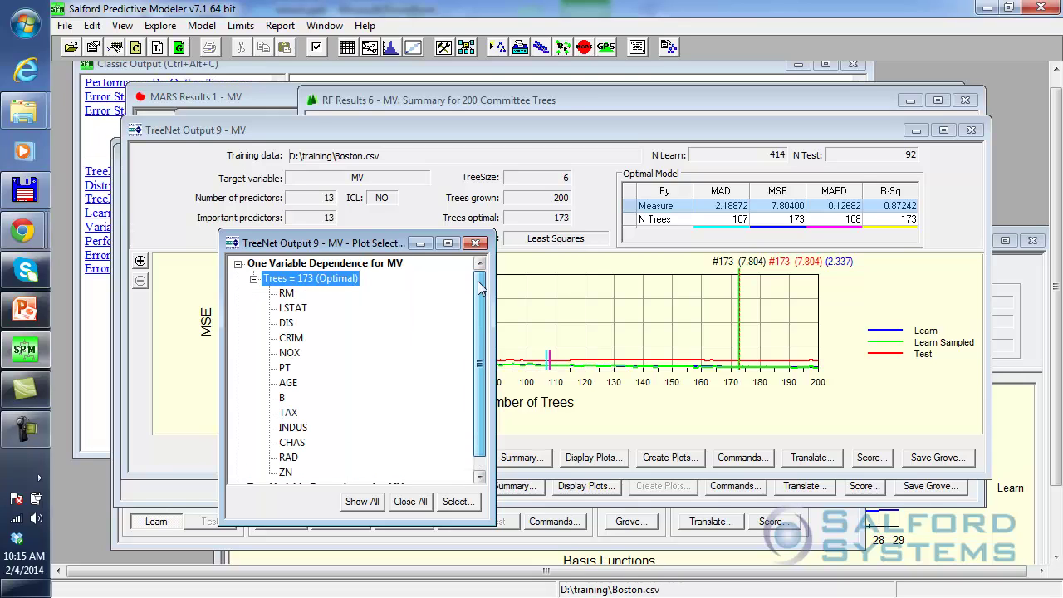
pyautogui.moveTo(360, 246); pyautogui.dragTo(351, 133)
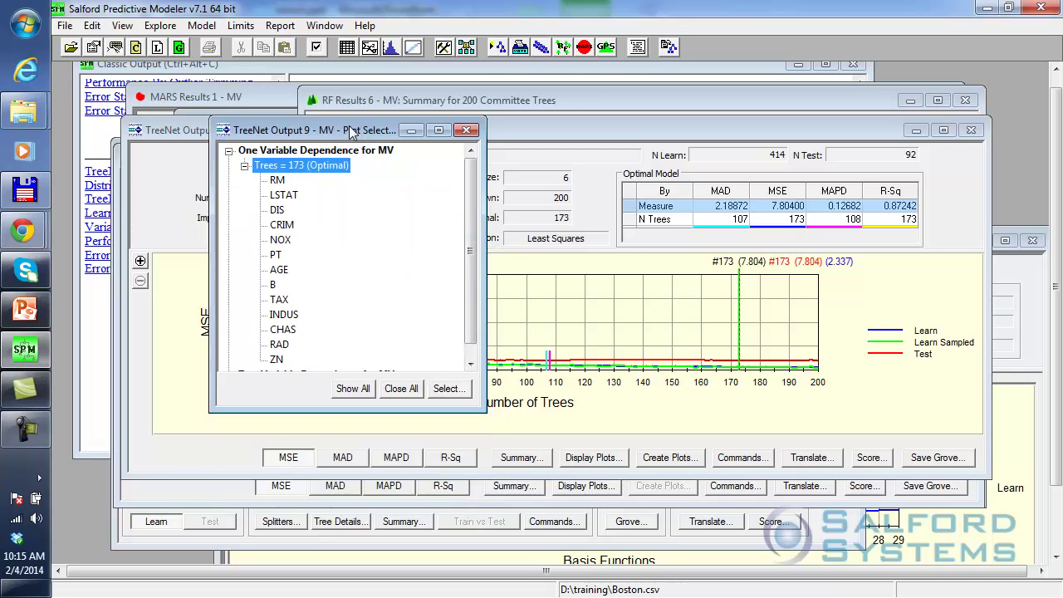
pyautogui.click(349, 386)
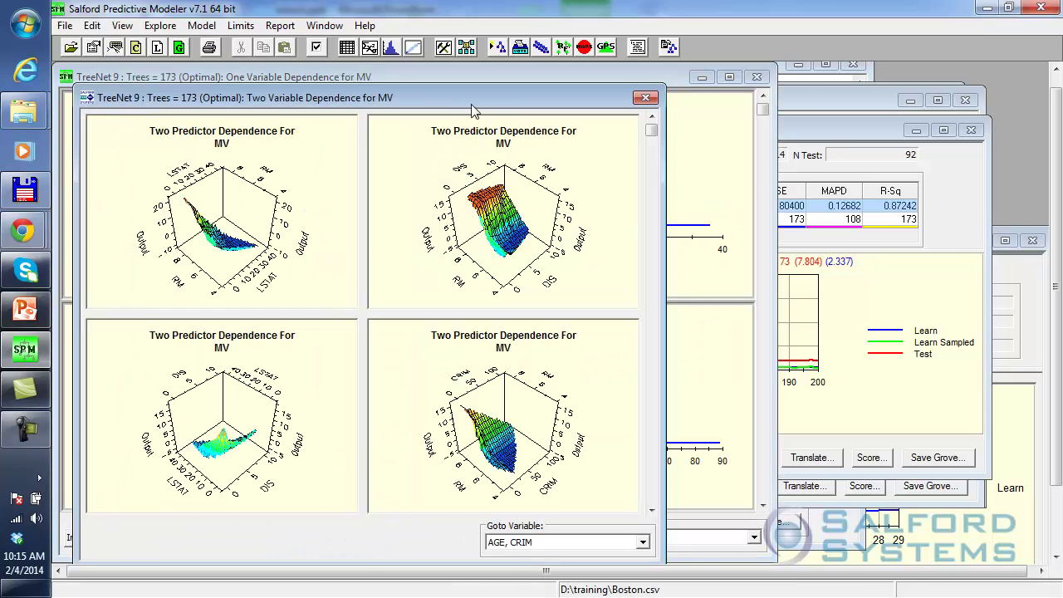
# - Close the Two Variable Dependence window and reposition the RM, LSTAT, DIS and CRIM plots
pyautogui.moveTo(471, 103); pyautogui.dragTo(818, 121)
pyautogui.click(991, 118)
pyautogui.moveTo(493, 76); pyautogui.dragTo(656, 94)
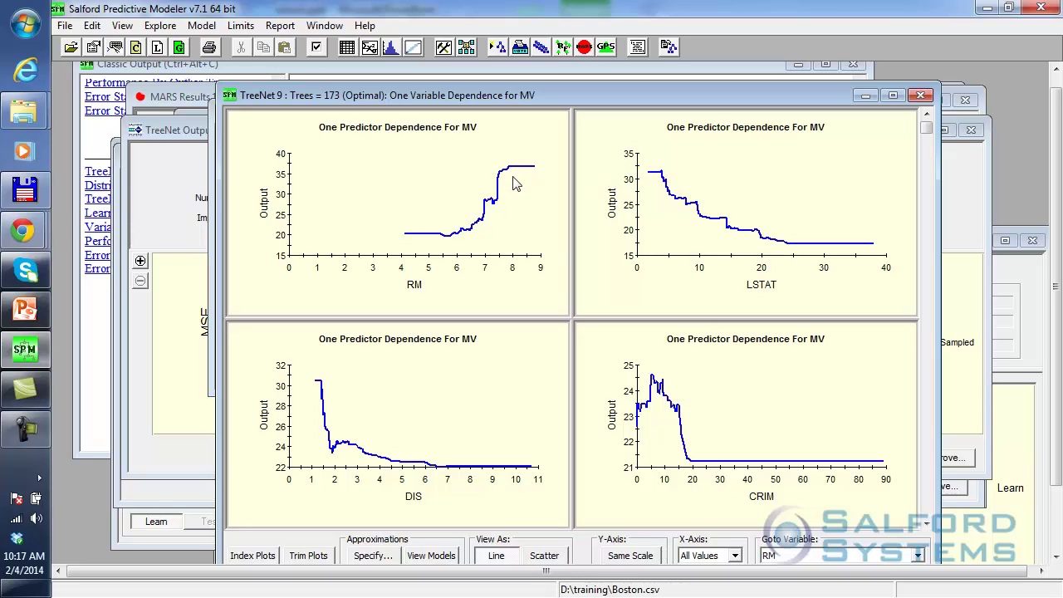
# - Enlarge the RM dependence plot and add spline knots at RM 5.782, 7.107 and 7.610
pyautogui.doubleClick(473, 209)
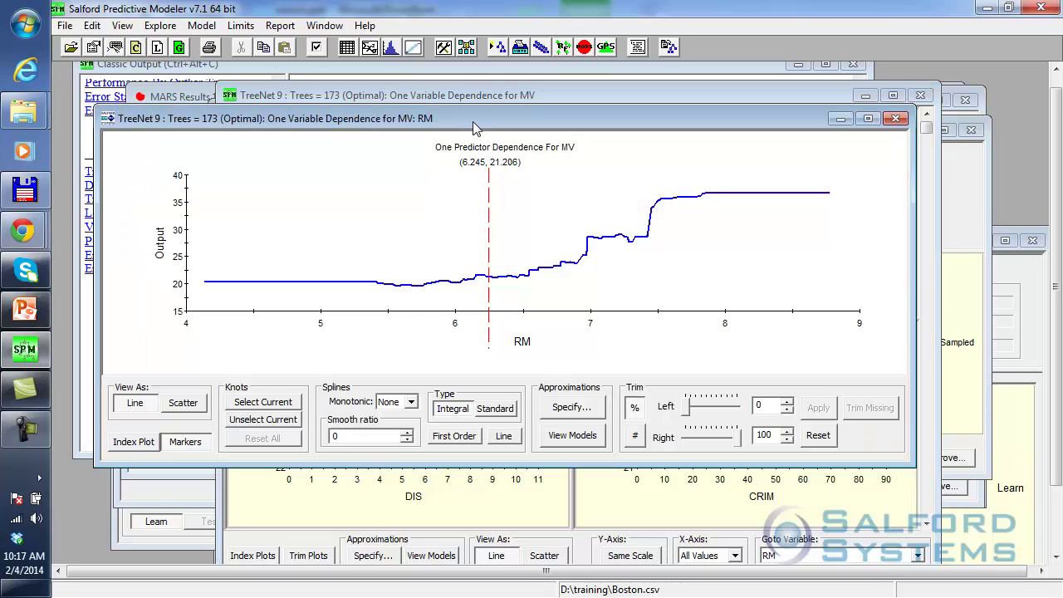
pyautogui.moveTo(474, 126); pyautogui.dragTo(491, 136)
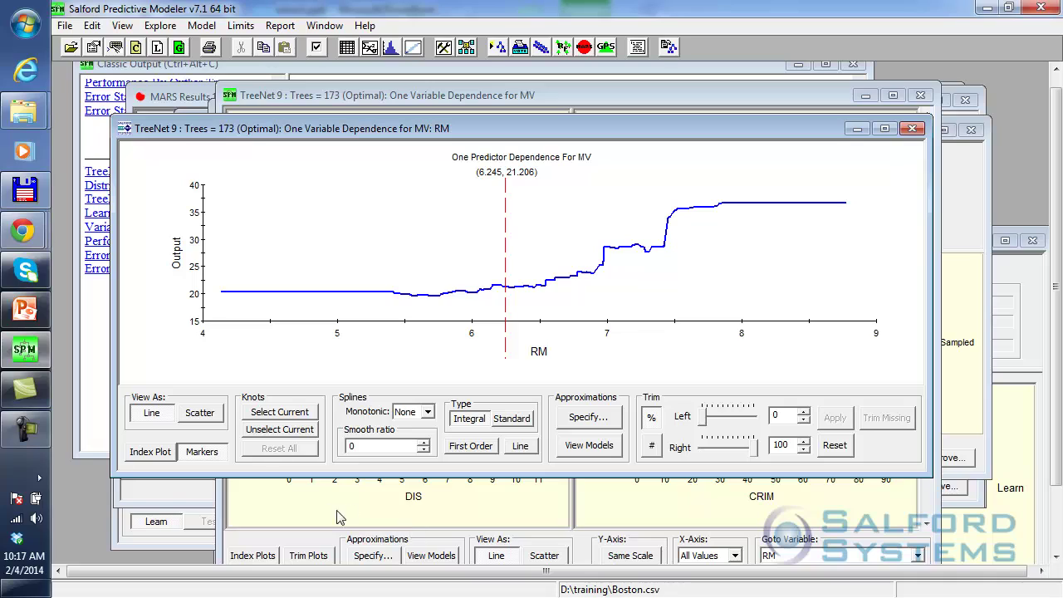
pyautogui.click(443, 269)
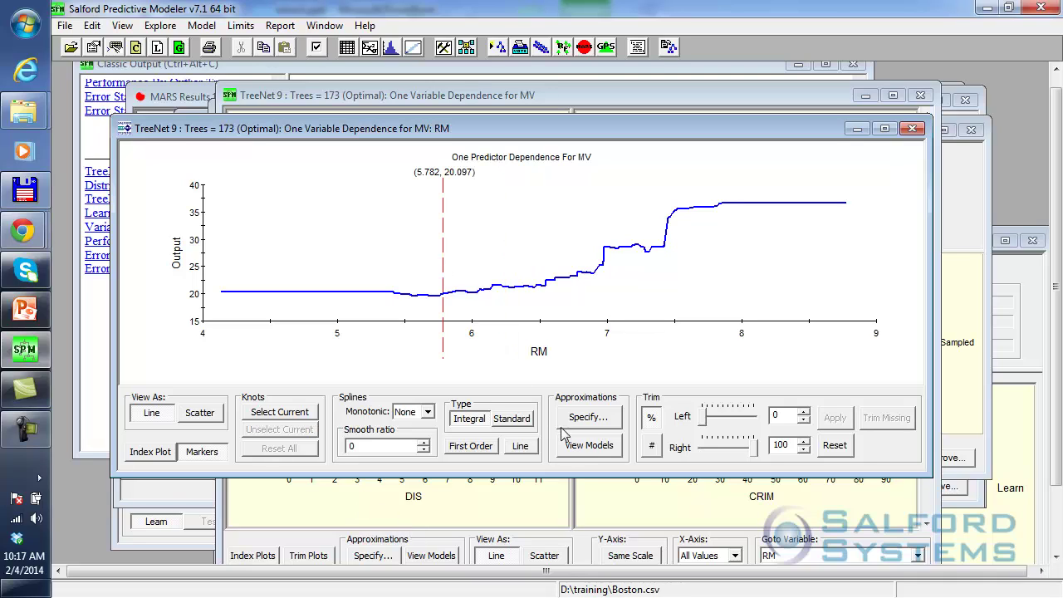
pyautogui.click(293, 412)
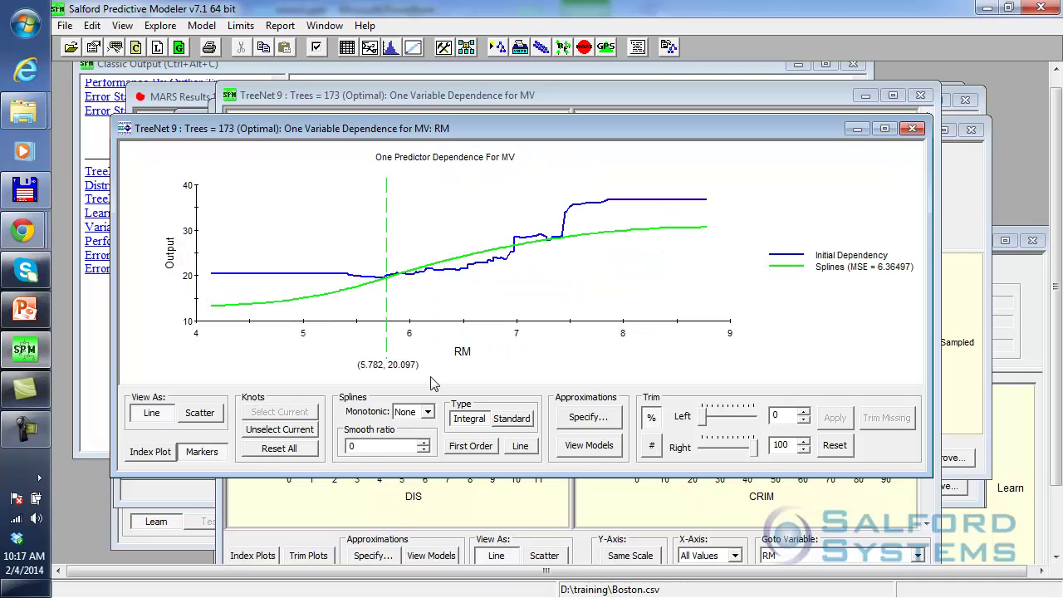
pyautogui.click(530, 229)
pyautogui.click(291, 413)
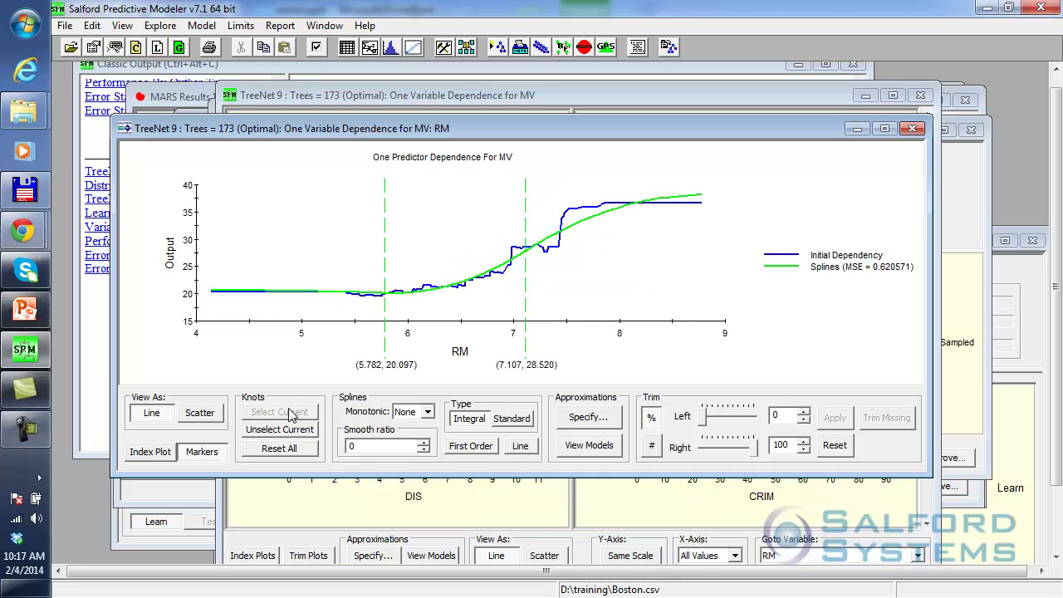
pyautogui.click(577, 208)
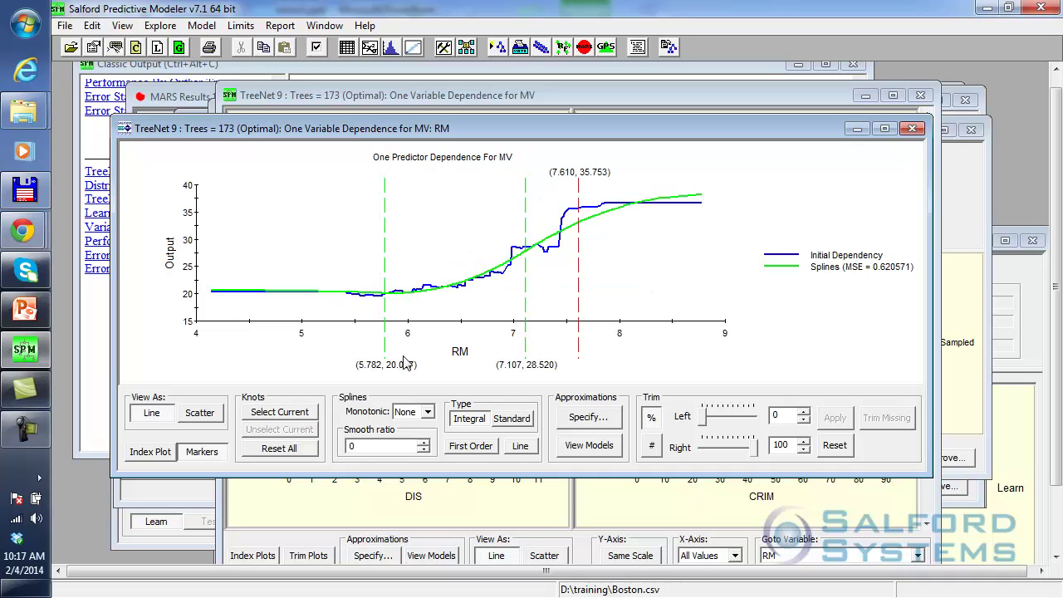
pyautogui.click(292, 412)
# - Adjust the RM knots: 7.107 to 6.860, add one at 5.093, 5.782 to 6.510, 7.610 to 7.831
pyautogui.moveTo(524, 236); pyautogui.dragTo(499, 233)
pyautogui.click(546, 210)
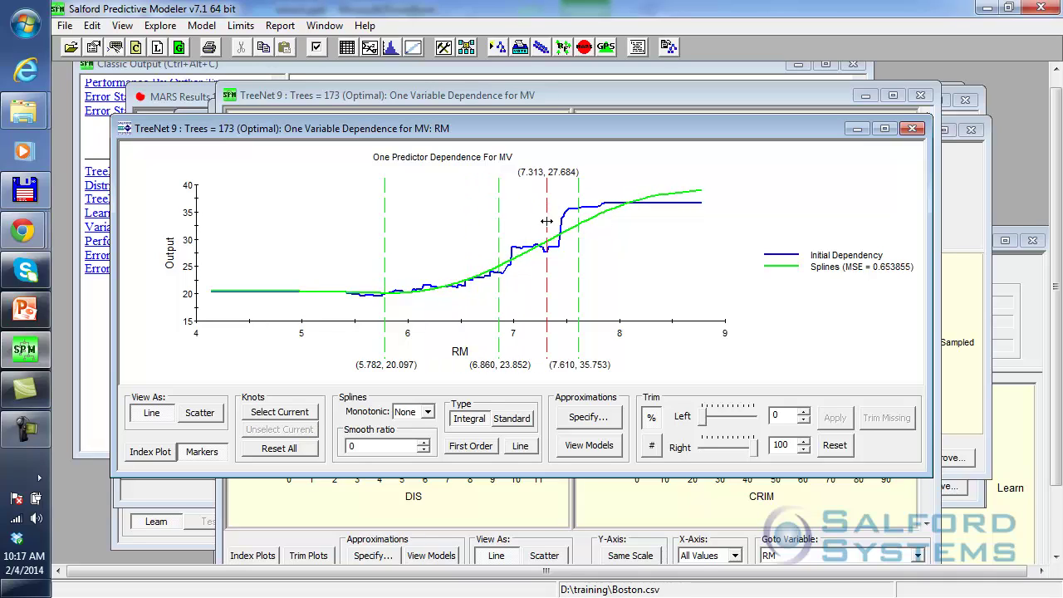
pyautogui.click(570, 222)
pyautogui.click(538, 216)
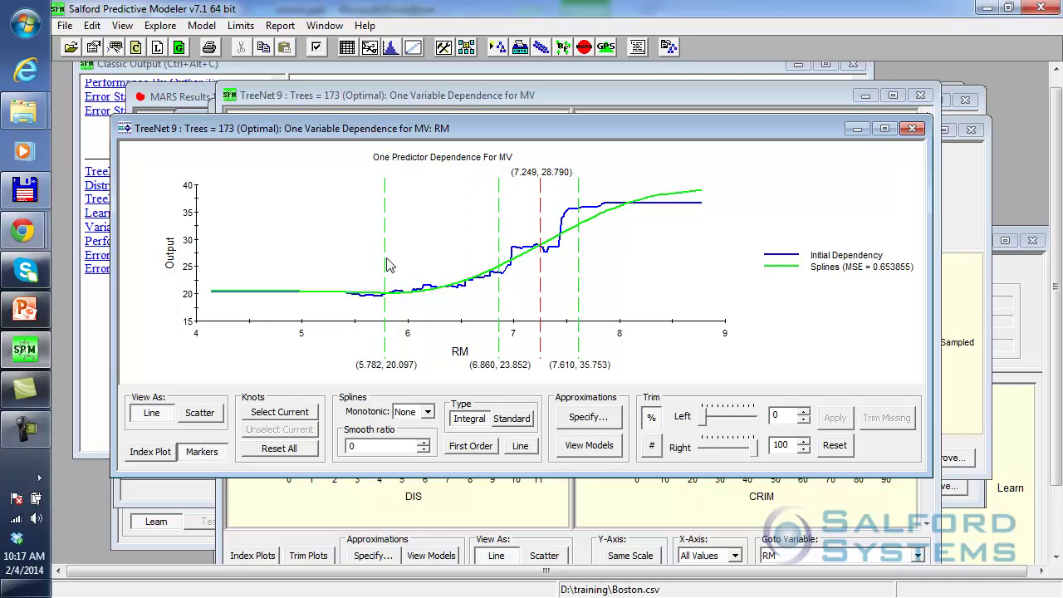
pyautogui.click(312, 245)
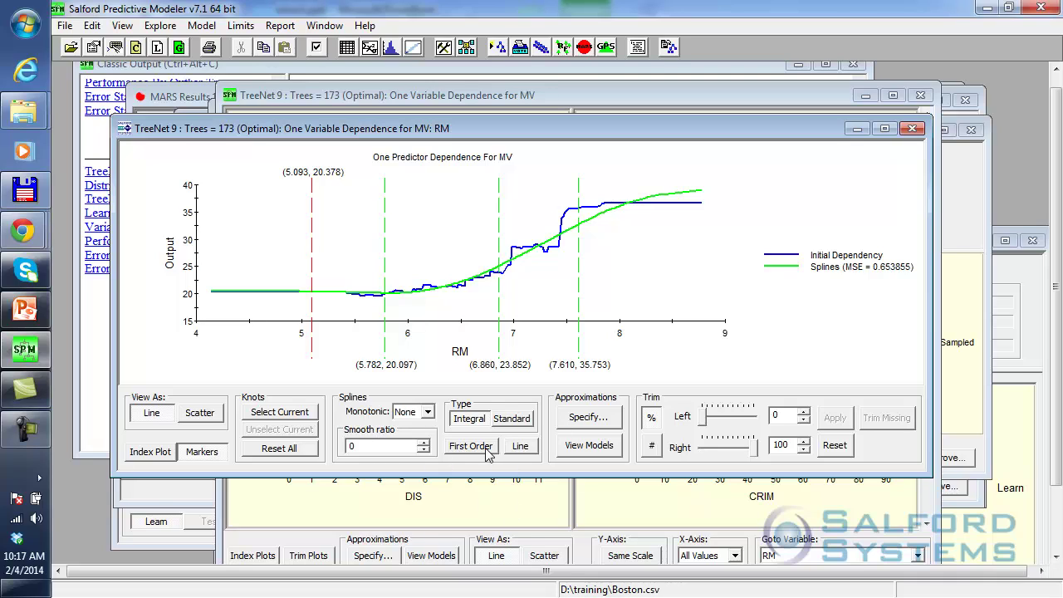
pyautogui.click(300, 414)
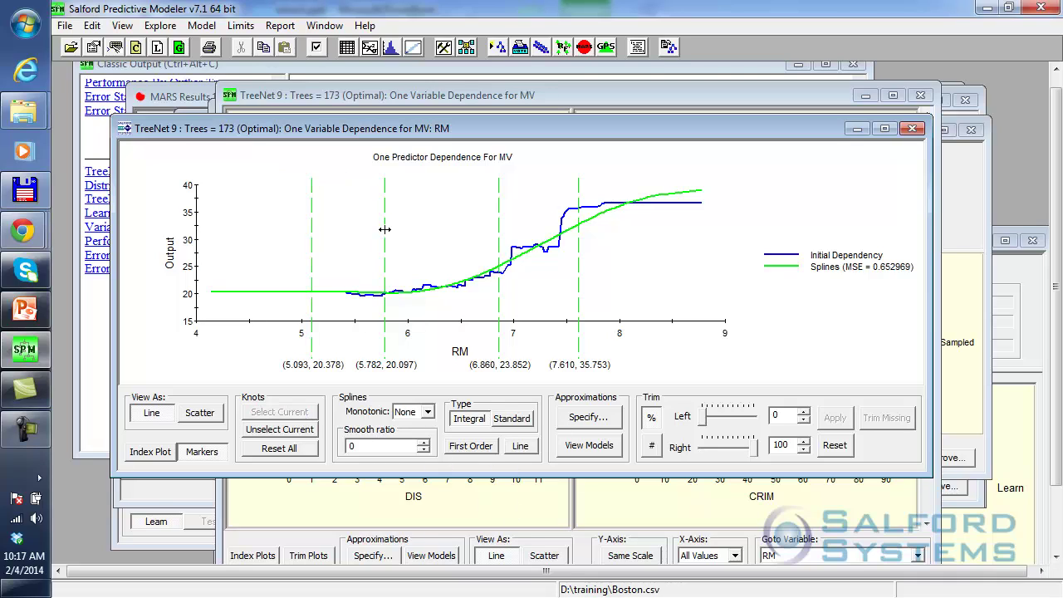
pyautogui.moveTo(385, 229); pyautogui.dragTo(462, 230)
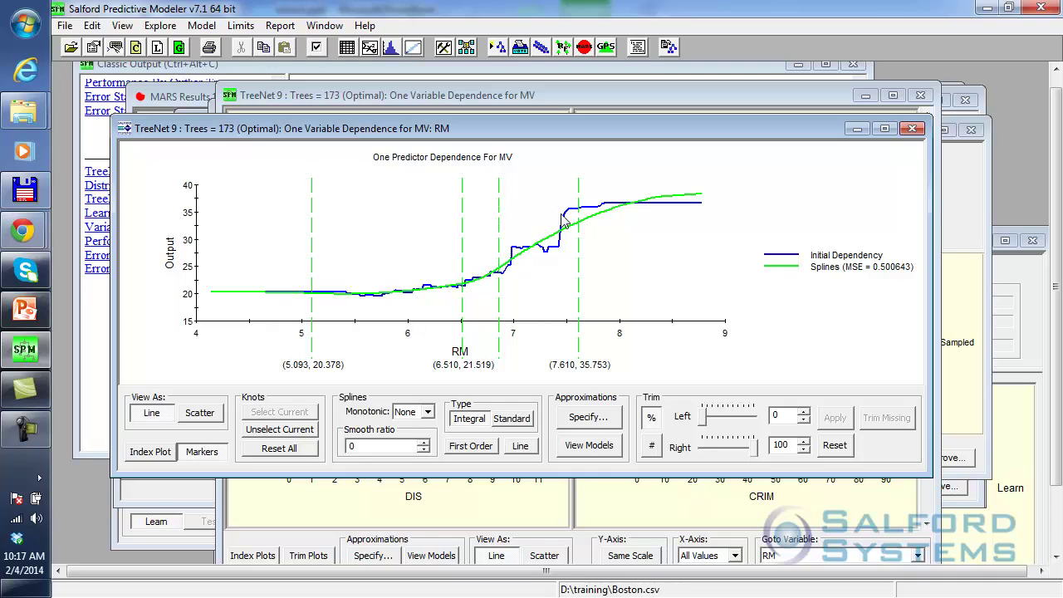
pyautogui.moveTo(577, 198); pyautogui.dragTo(602, 206)
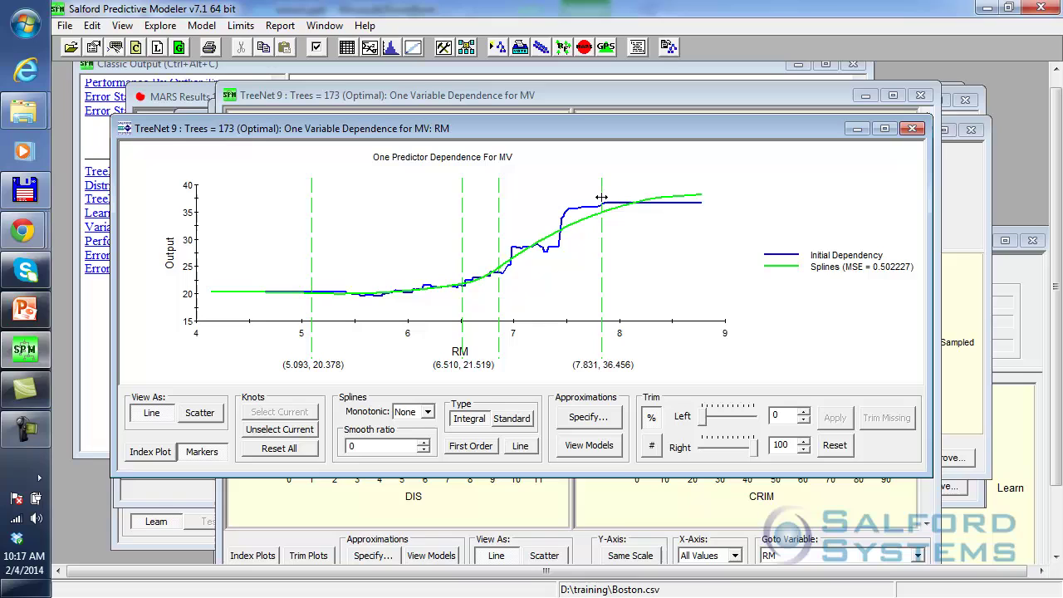
# - Refit the RM spline approximation to MSE 0.463015 and close the enlarged RM plot
pyautogui.click(589, 419)
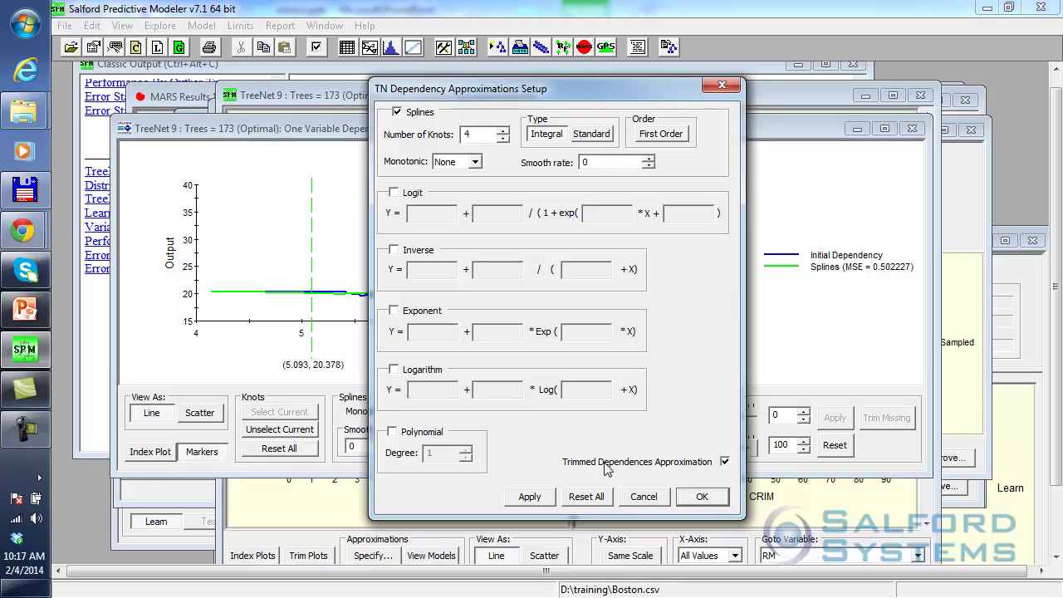
pyautogui.click(702, 497)
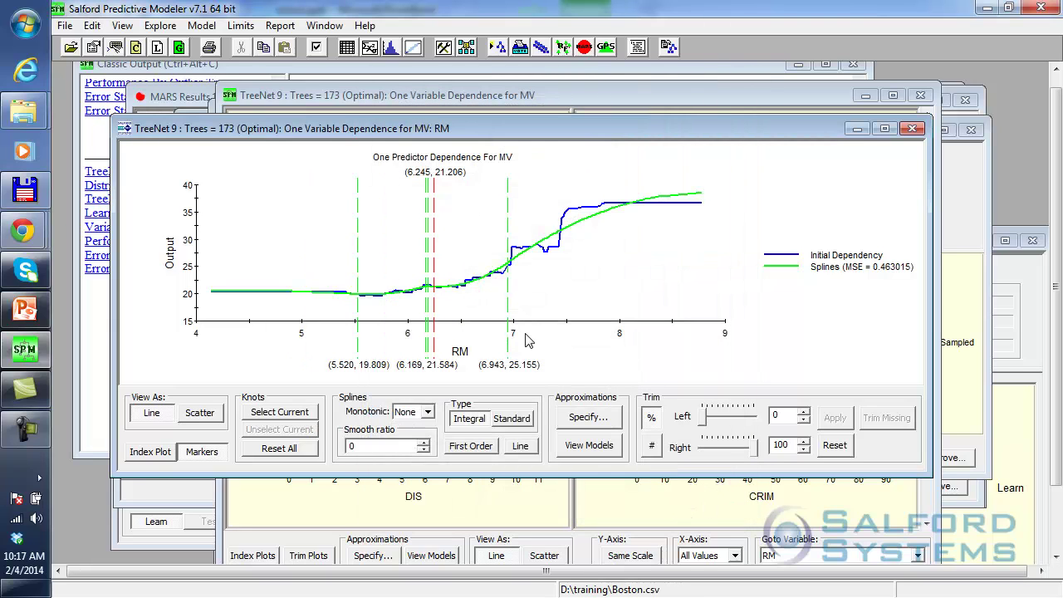
pyautogui.click(912, 129)
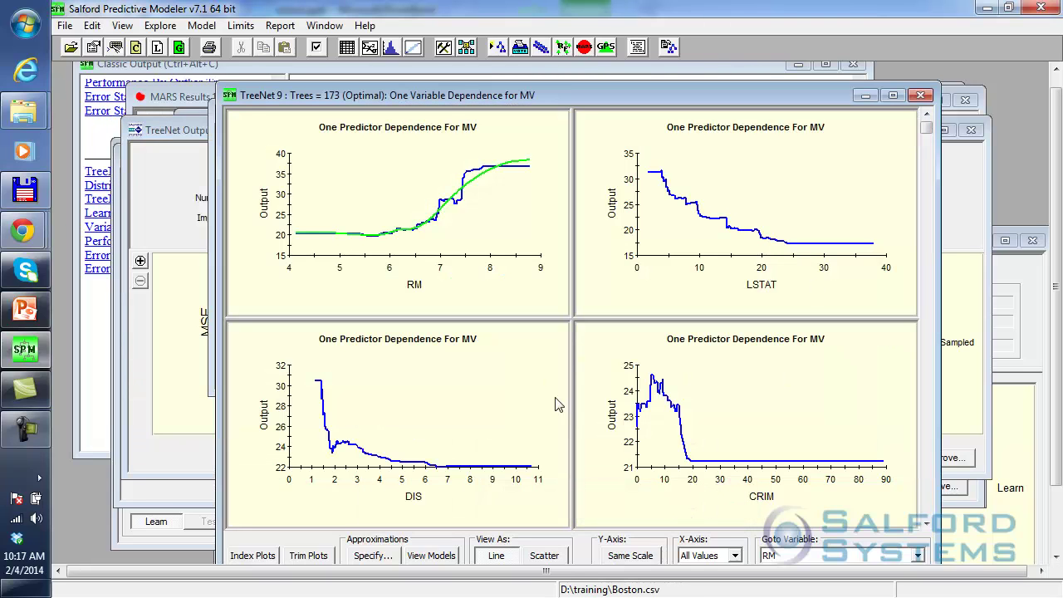
# - Enlarge the DIS plot, fit a 5-knot spline approximation (MSE 0.0441527), then close it
pyautogui.doubleClick(363, 447)
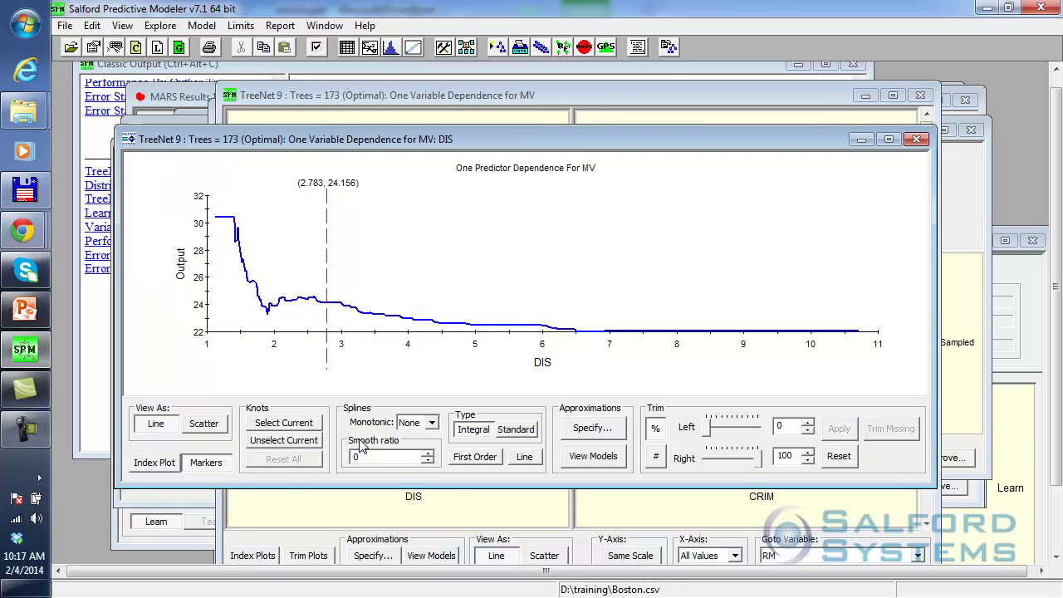
pyautogui.click(591, 428)
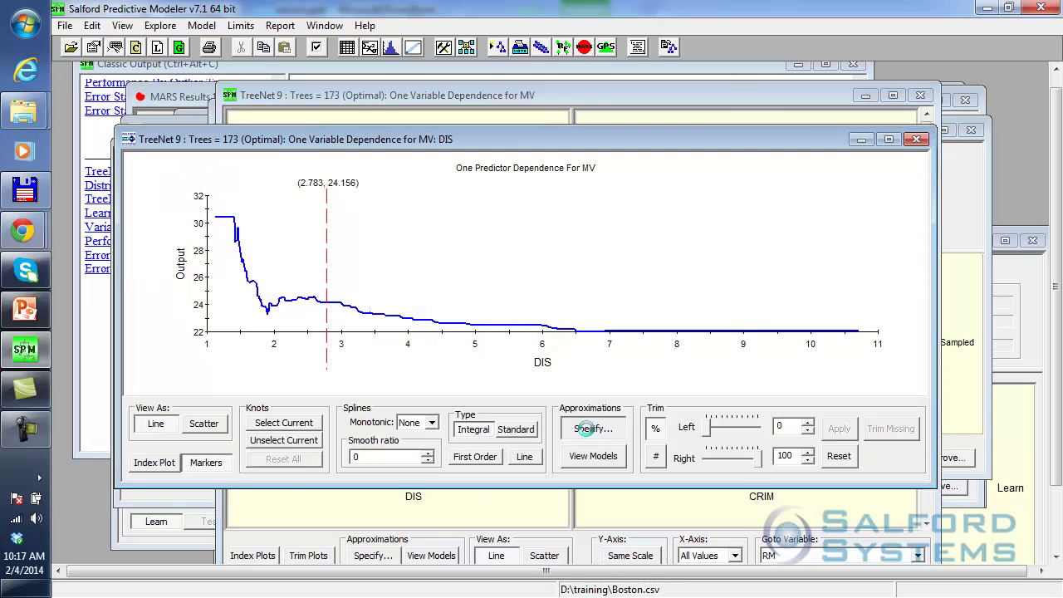
pyautogui.click(398, 113)
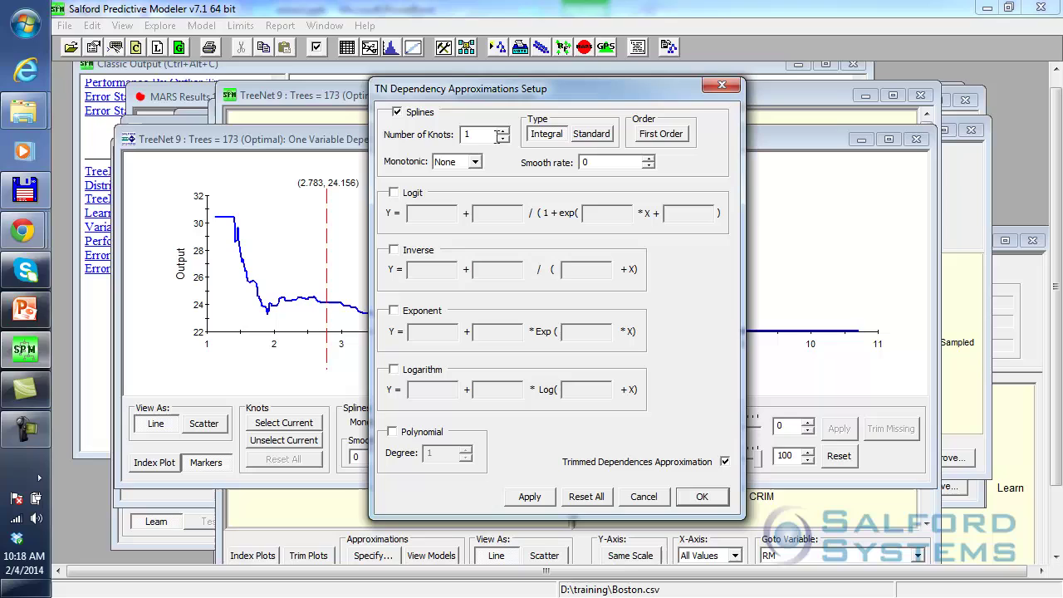
pyautogui.click(504, 133)
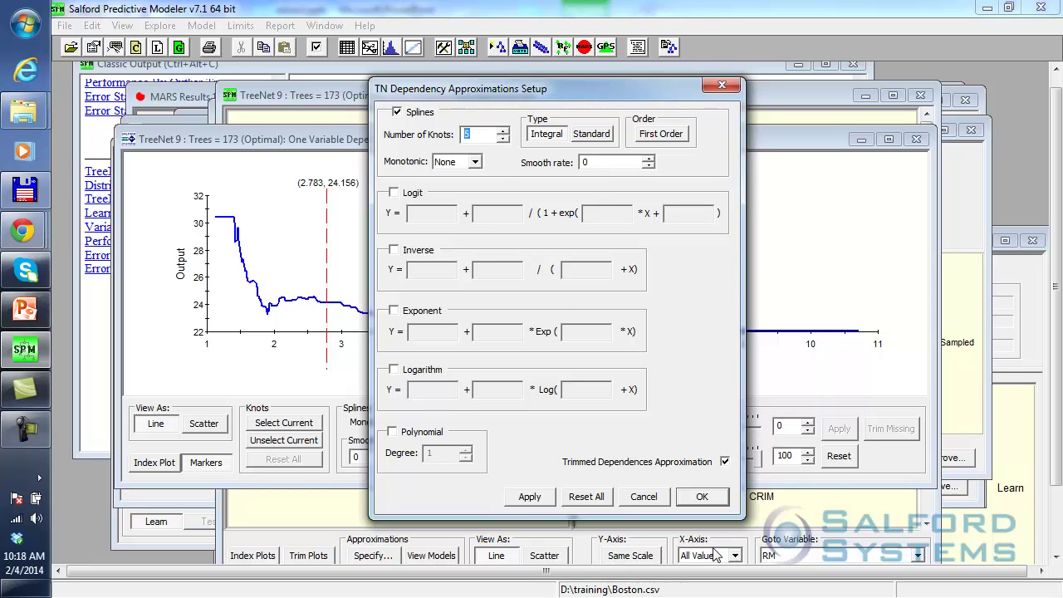
pyautogui.click(702, 496)
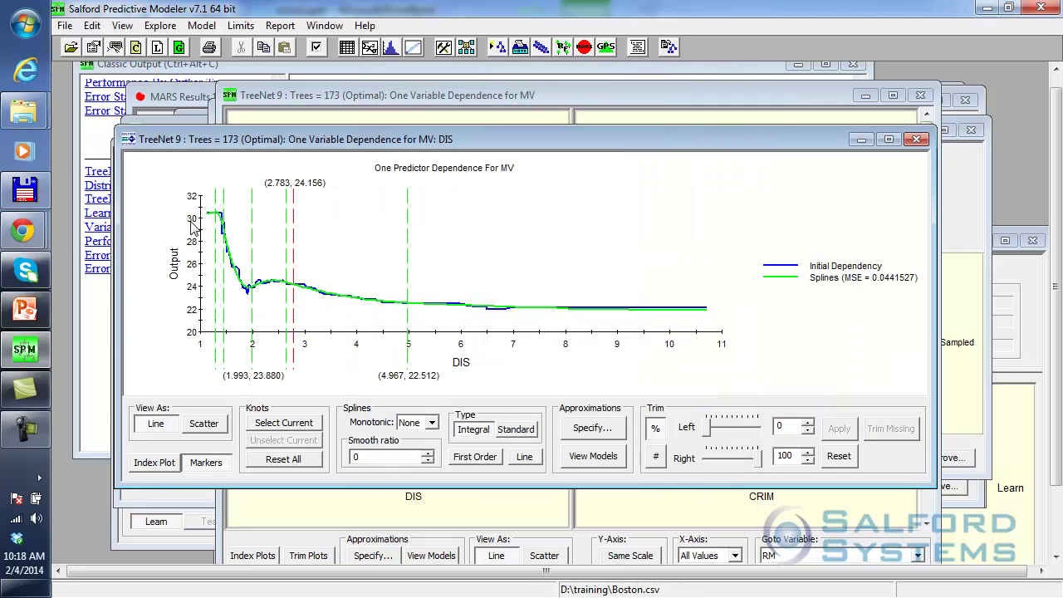
pyautogui.click(917, 139)
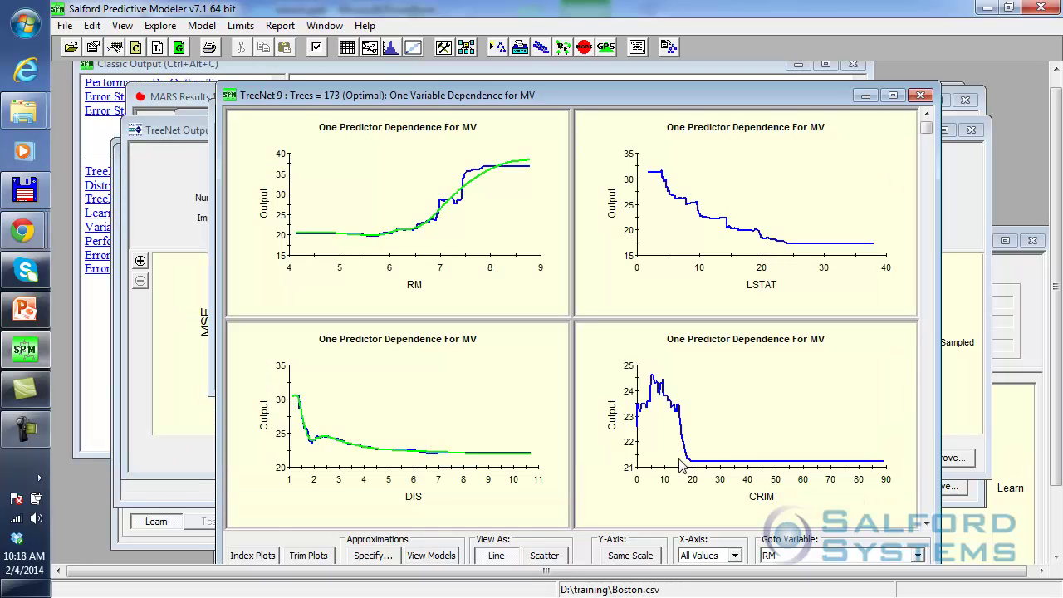
# - Enlarge the LSTAT plot and fit an inverse approximation to its curve (MSE 0.421119)
pyautogui.doubleClick(730, 219)
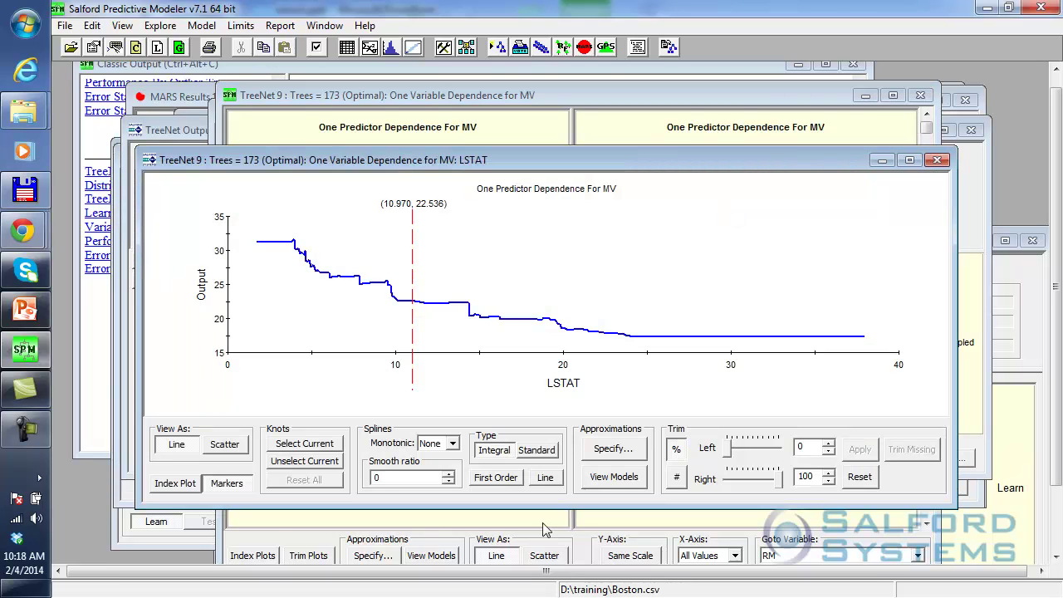
pyautogui.click(605, 450)
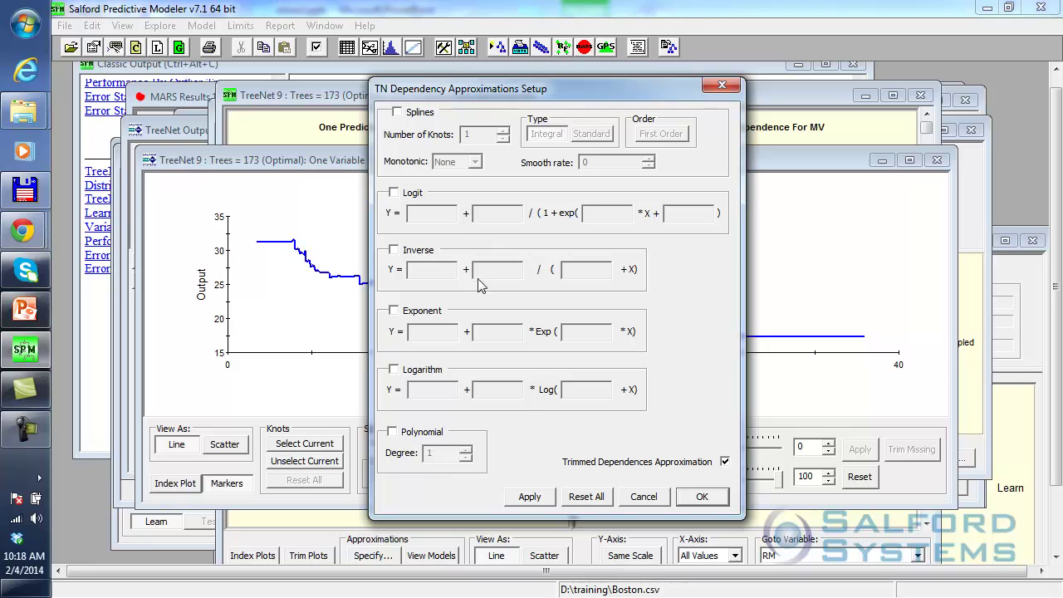
pyautogui.click(394, 250)
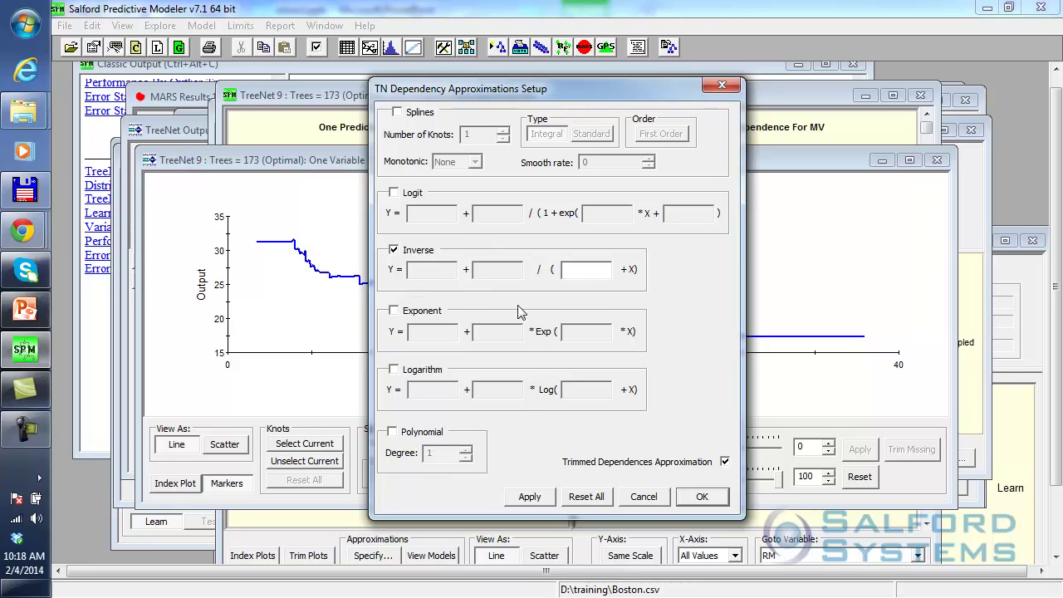
pyautogui.click(702, 497)
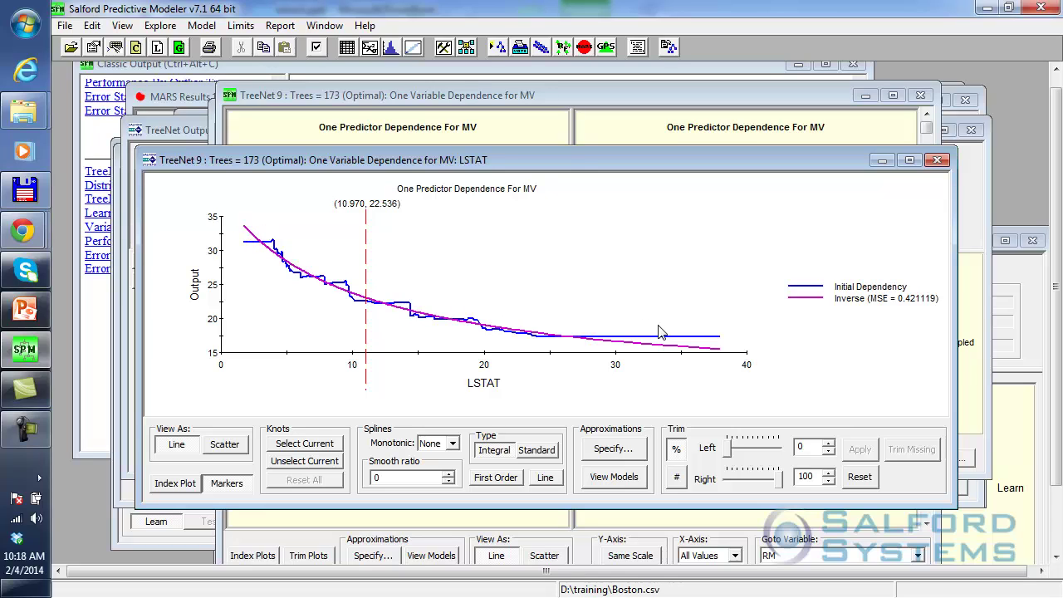
# - Check the inverse model's code, then close it and the enlarged LSTAT plot
pyautogui.click(614, 480)
pyautogui.click(466, 180)
pyautogui.click(938, 161)
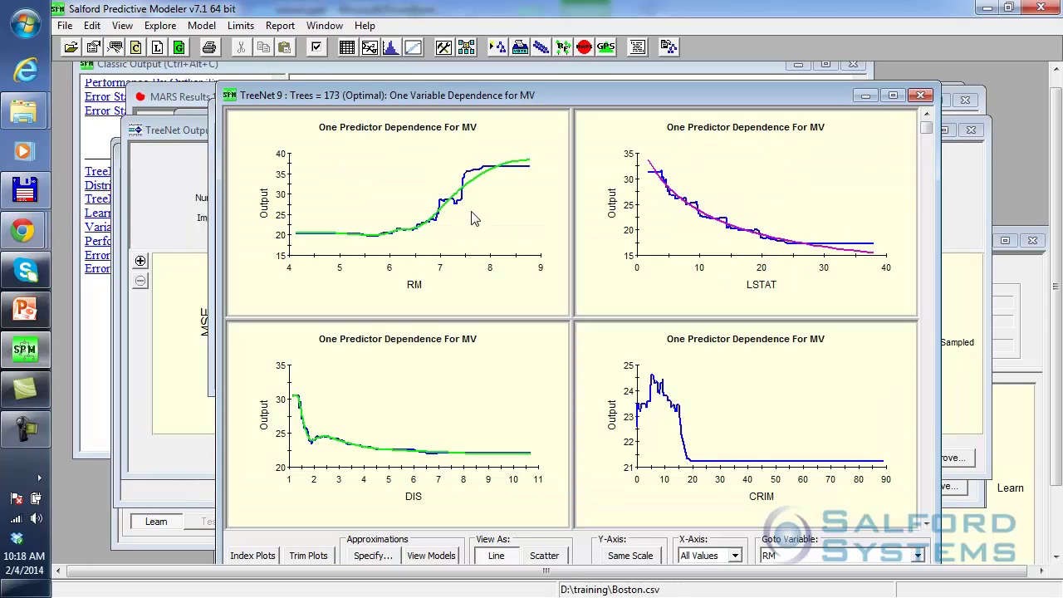
# - Enlarge the RM plot, view its spline code in SAS then SPM Basic, and shift the window up-left
pyautogui.doubleClick(457, 203)
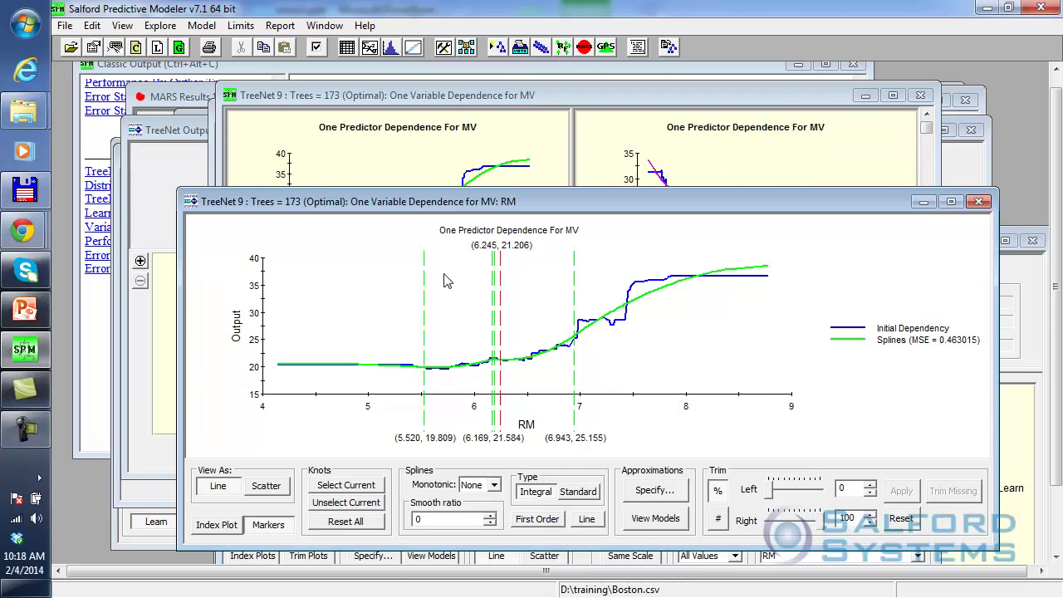
pyautogui.click(647, 524)
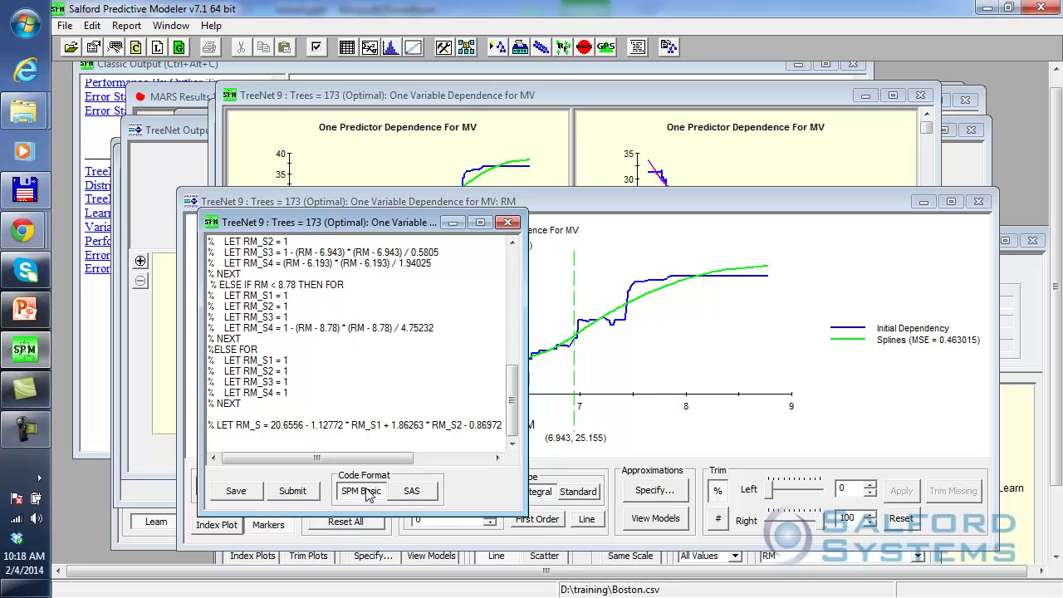
pyautogui.click(417, 493)
pyautogui.click(357, 491)
pyautogui.scroll(10, 358, 391)
pyautogui.click(507, 222)
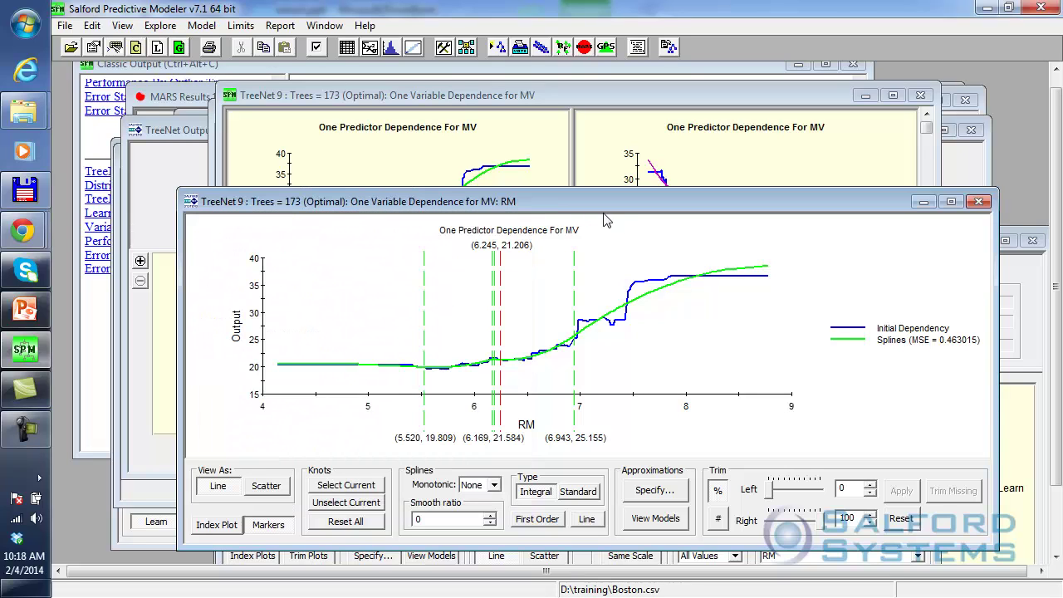
pyautogui.moveTo(606, 206); pyautogui.dragTo(581, 143)
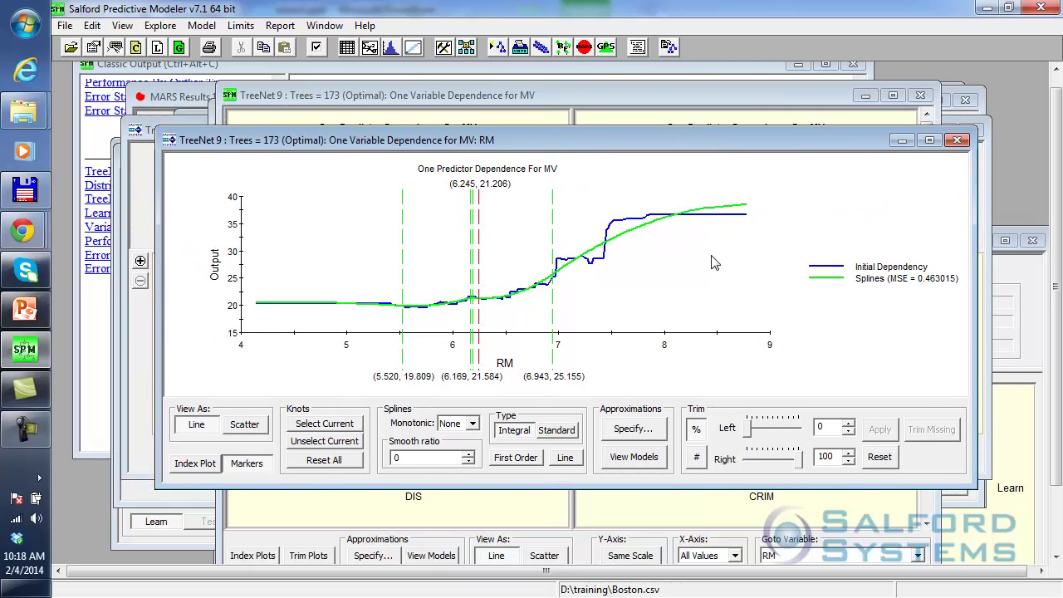